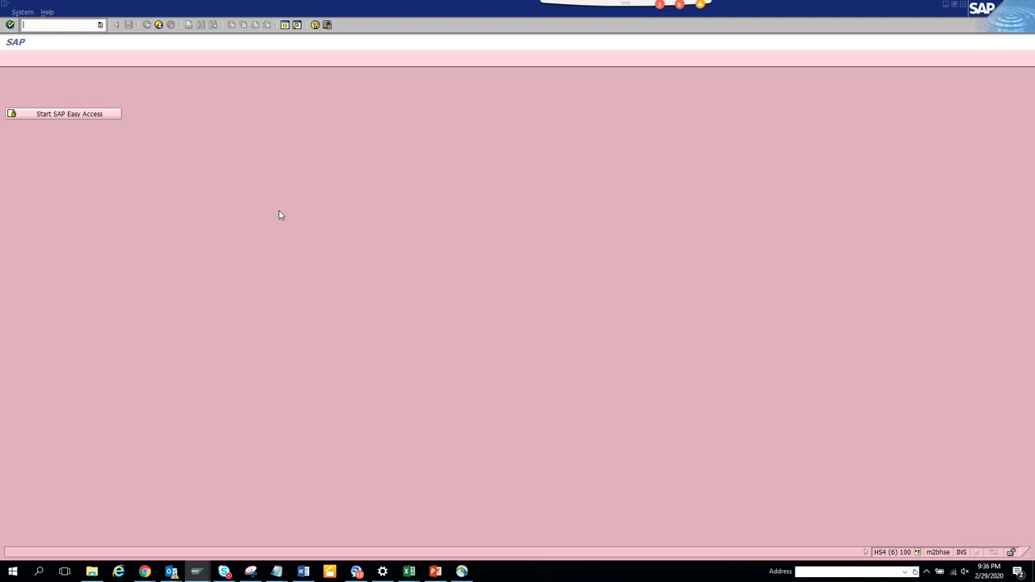
# Step: Start an SQL trace in ST05, then open a second SAP GUI session
pyautogui.write('/')
pyautogui.write('05')
pyautogui.press('Return')
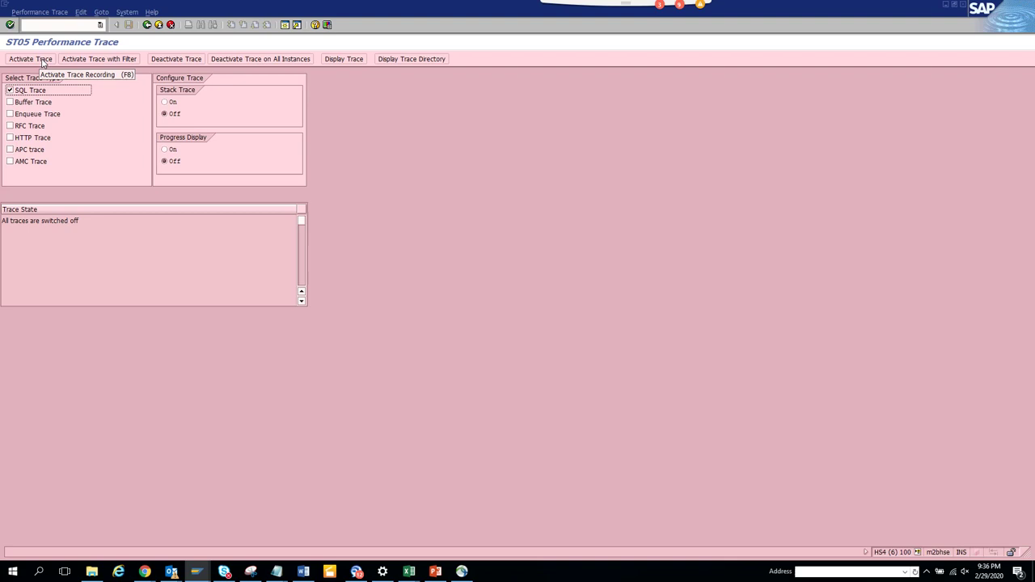
pyautogui.click(42, 61)
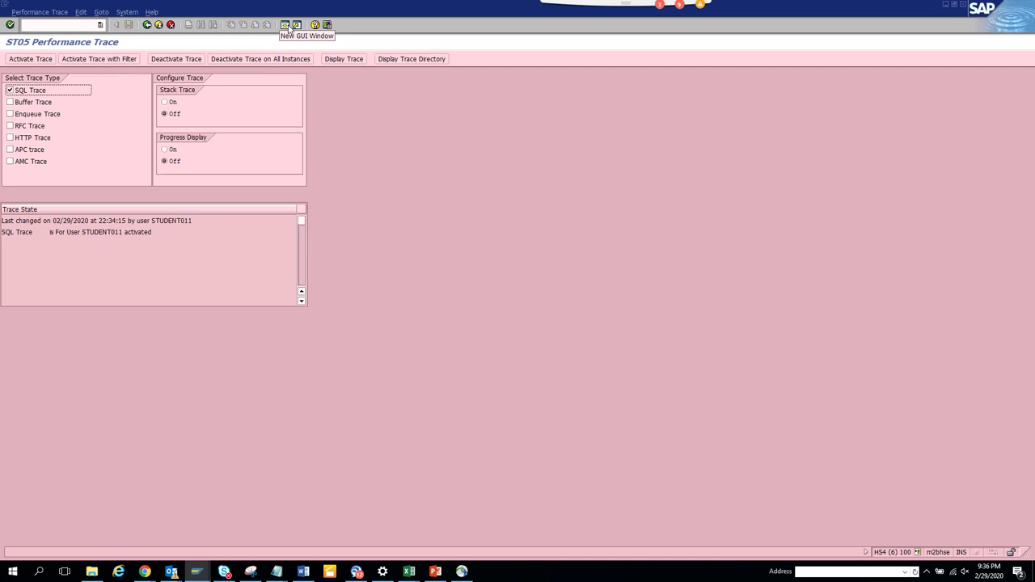
pyautogui.click(289, 25)
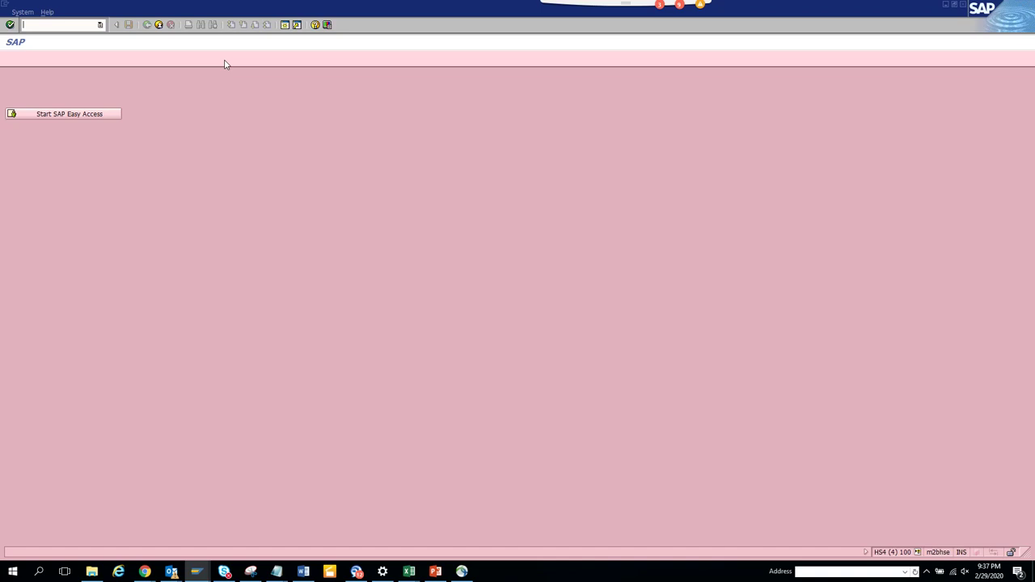
# Step: Display standard order 119 with VA03 in the second session
pyautogui.write('va0')
pyautogui.write('3')
pyautogui.press('Return')
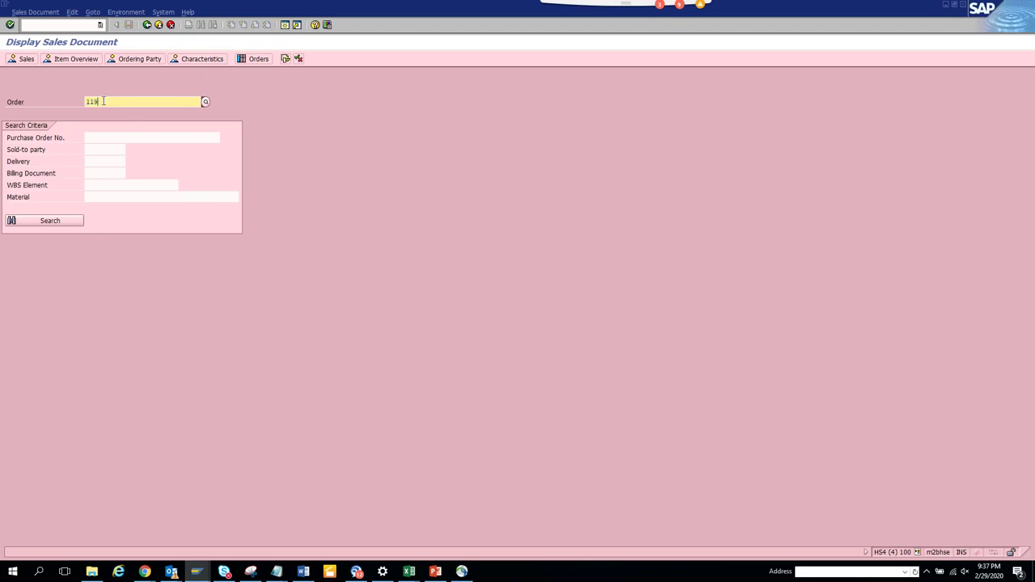
pyautogui.press('Home')
pyautogui.press('Return')
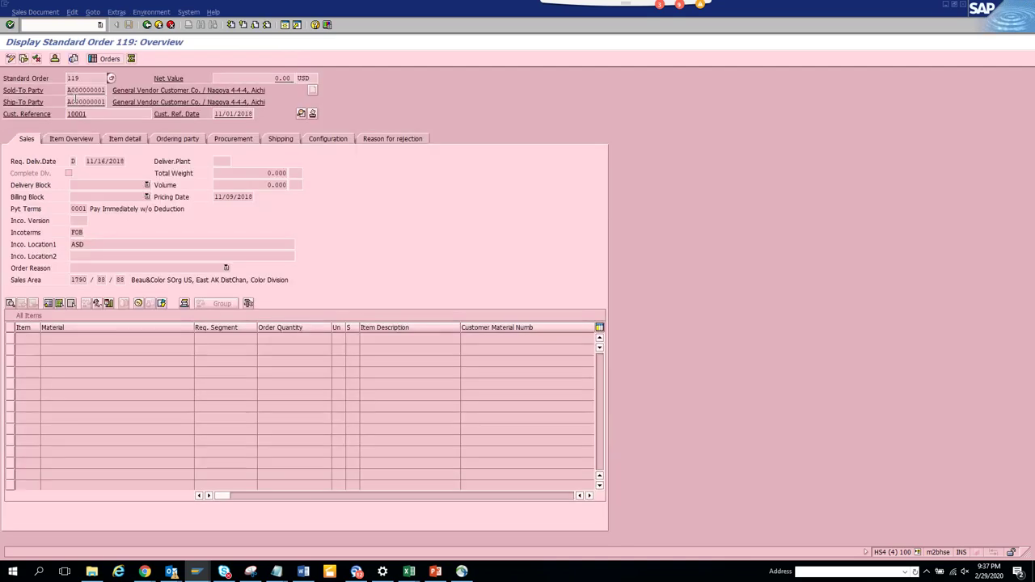
# Step: Deactivate the SQL trace and list its records from start time 21:34:15
pyautogui.hotkey('alt', 'Tab')
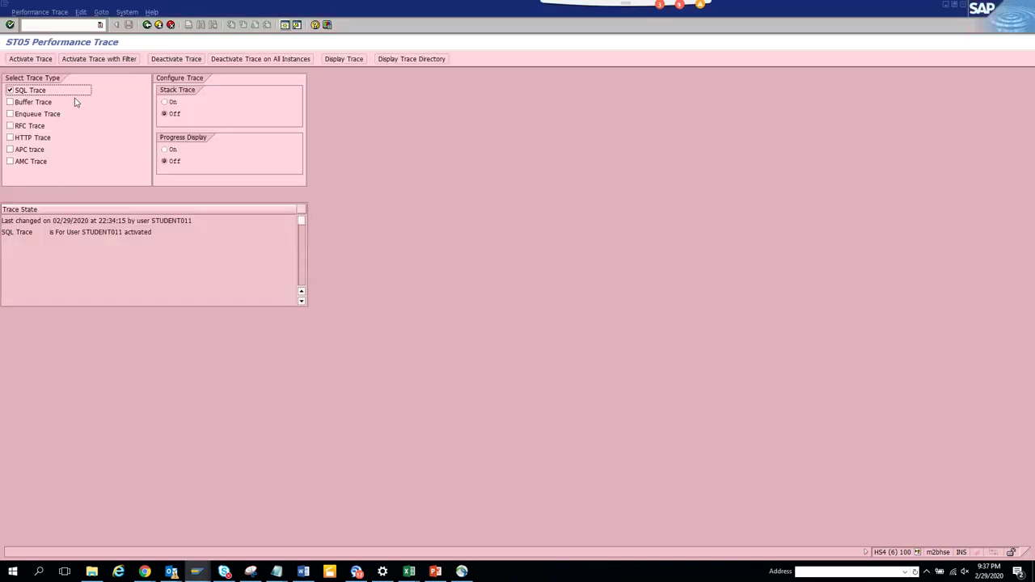
pyautogui.click(194, 61)
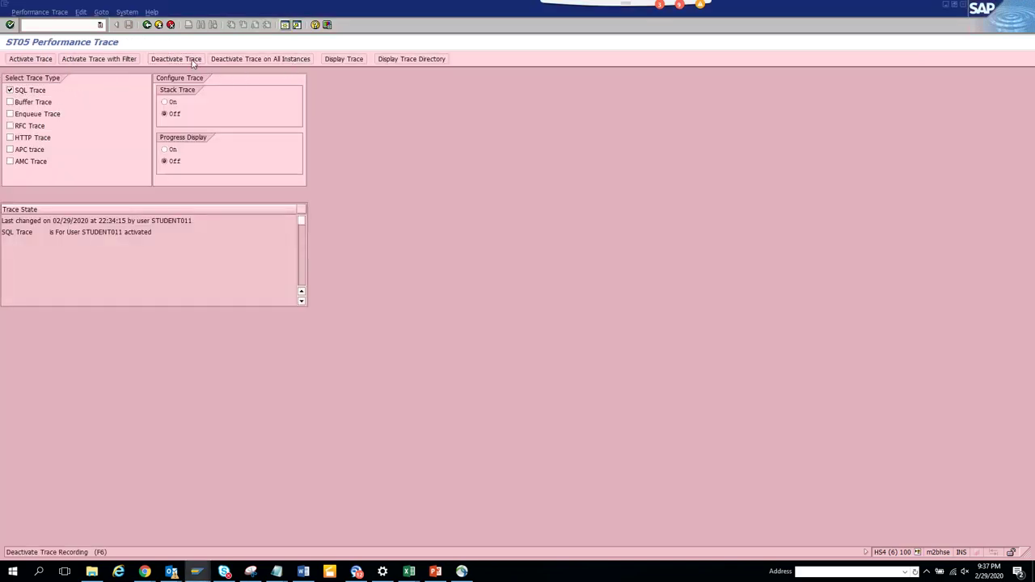
pyautogui.click(356, 63)
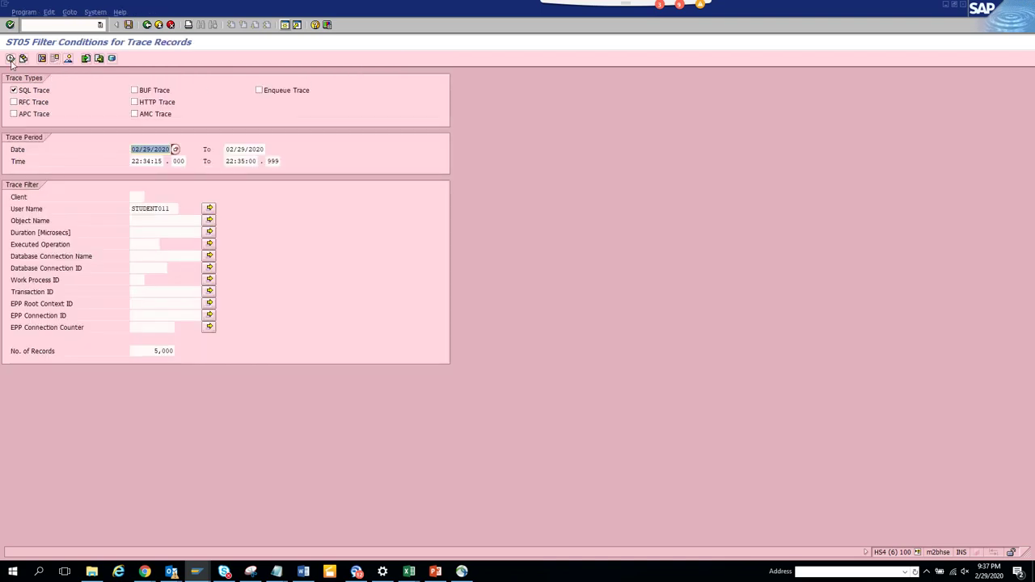
pyautogui.click(140, 162)
pyautogui.press('BackSpace')
pyautogui.write('1')
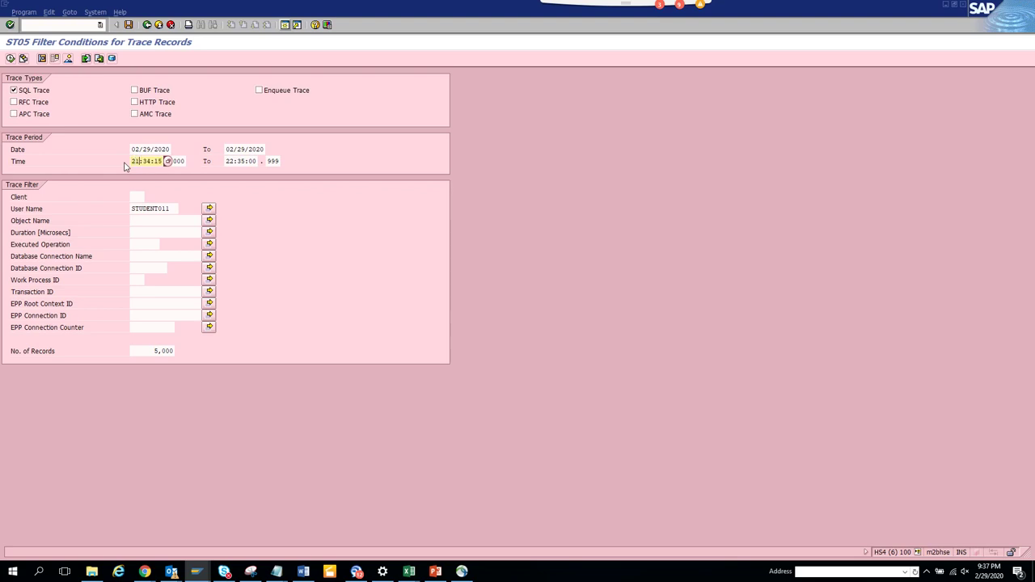
pyautogui.click(10, 58)
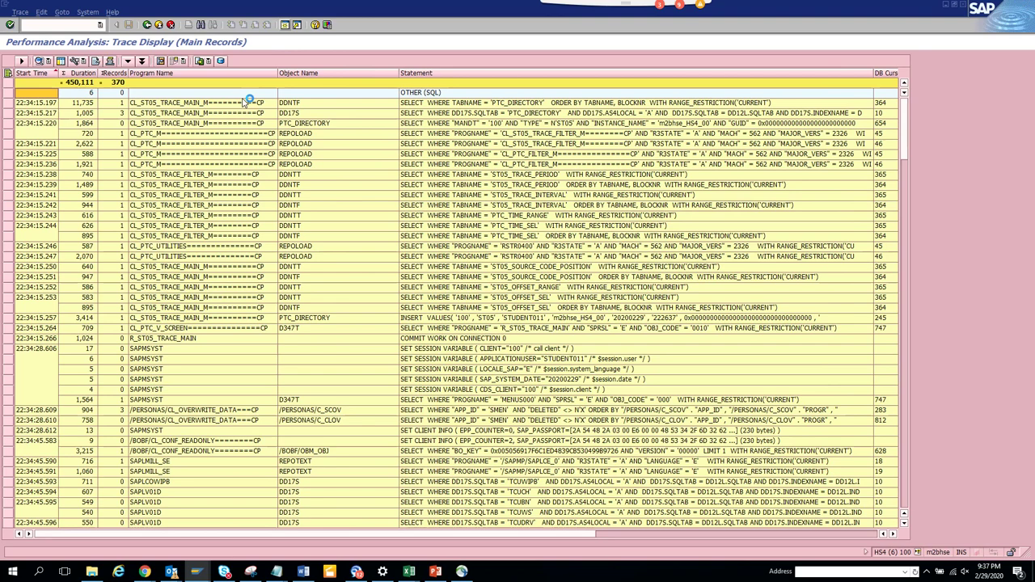
# Step: Find 119 in the trace list, select the VBAK statement, and go back to the filters
pyautogui.hotkey('ctrl', 'f')
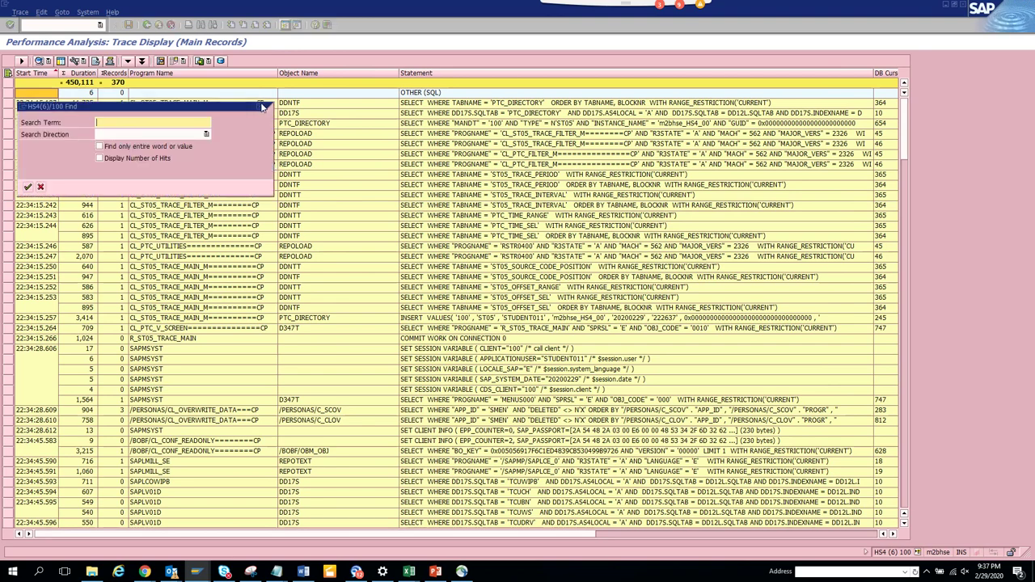
pyautogui.press('Escape')
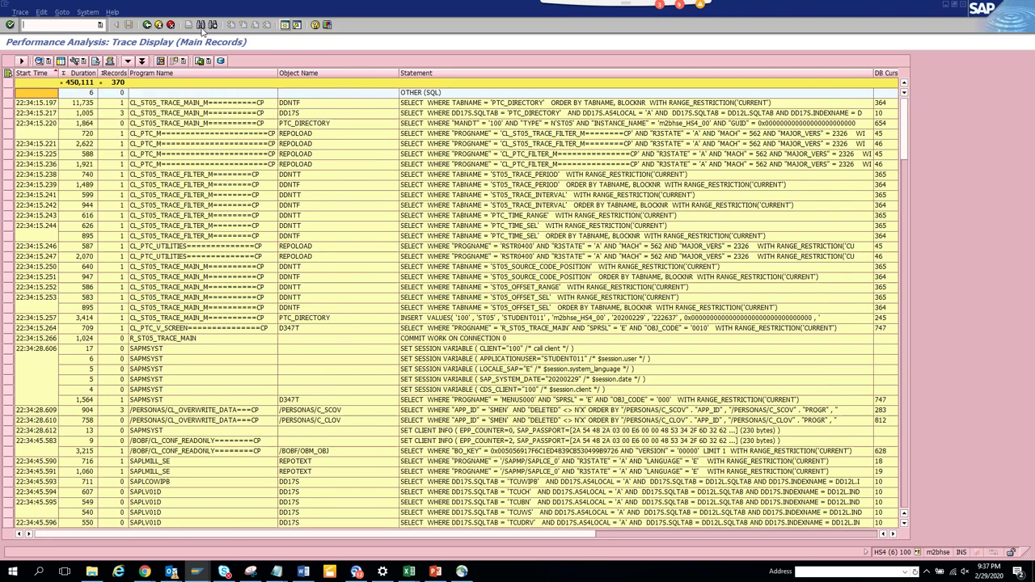
pyautogui.click(202, 26)
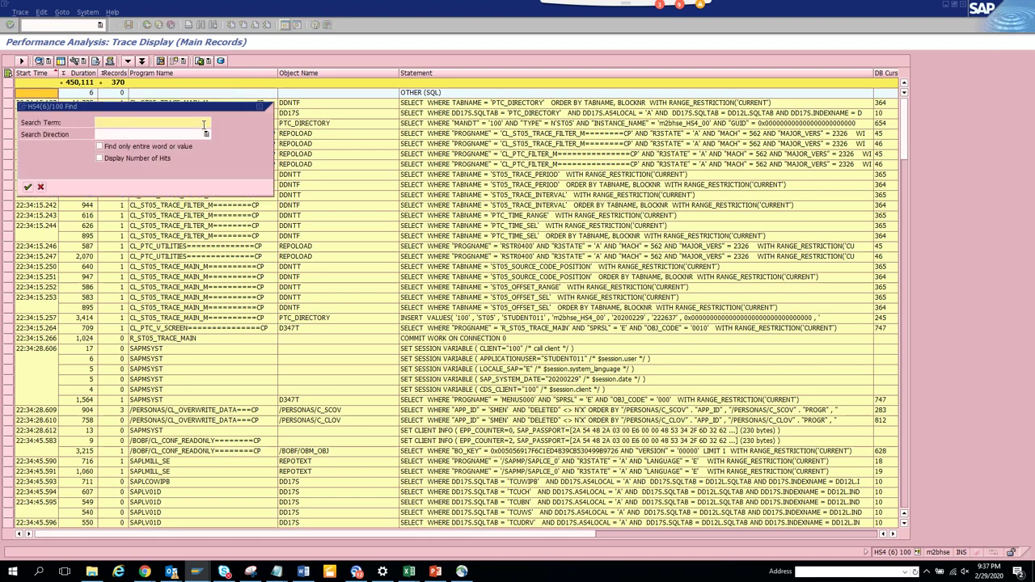
pyautogui.write('119')
pyautogui.press('Return')
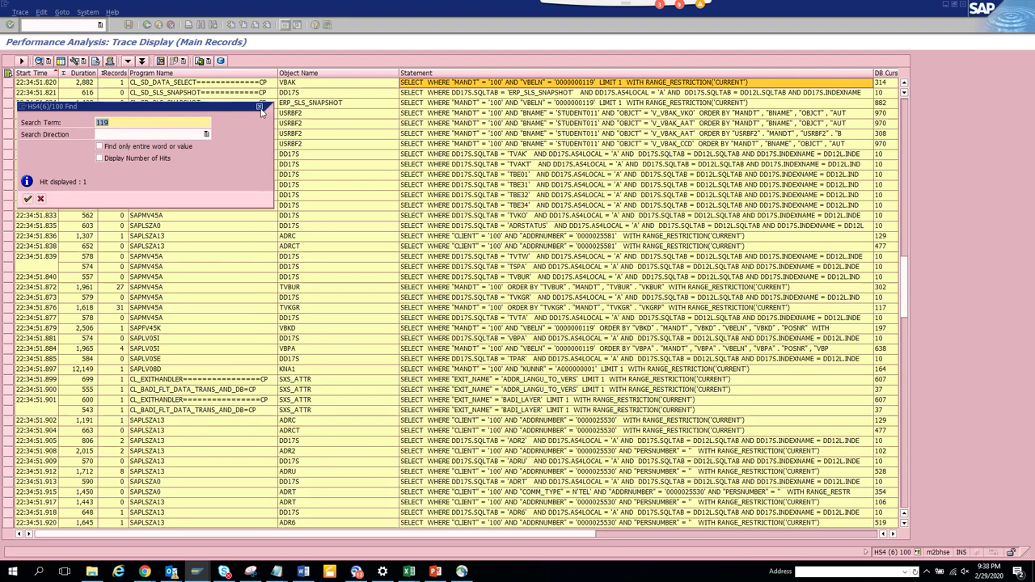
pyautogui.click(259, 106)
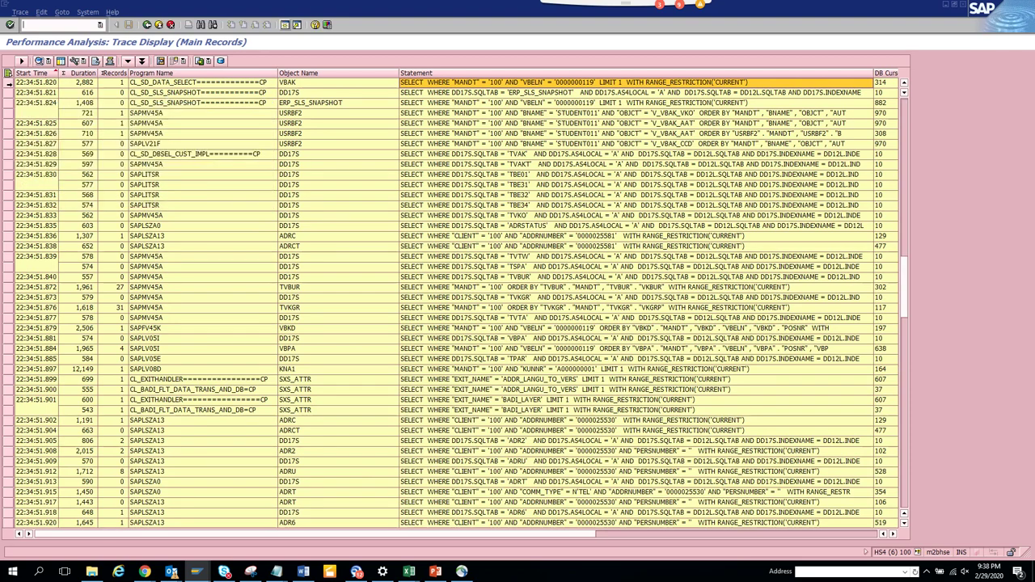
pyautogui.click(297, 84)
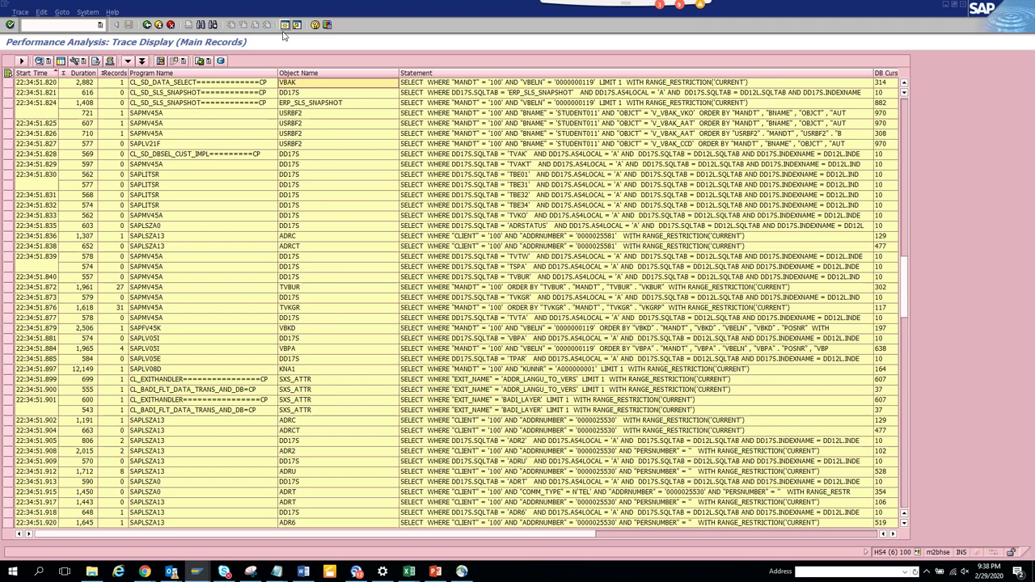
pyautogui.click(148, 26)
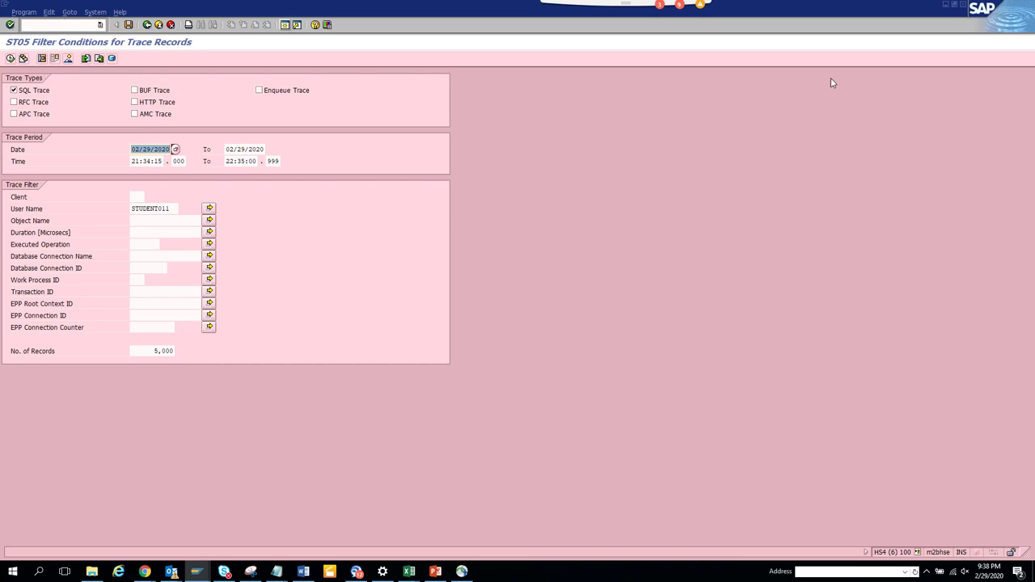
# Step: In IW33, look up order numbers and choose the 'PM orders using order list' search
pyautogui.click(963, 4)
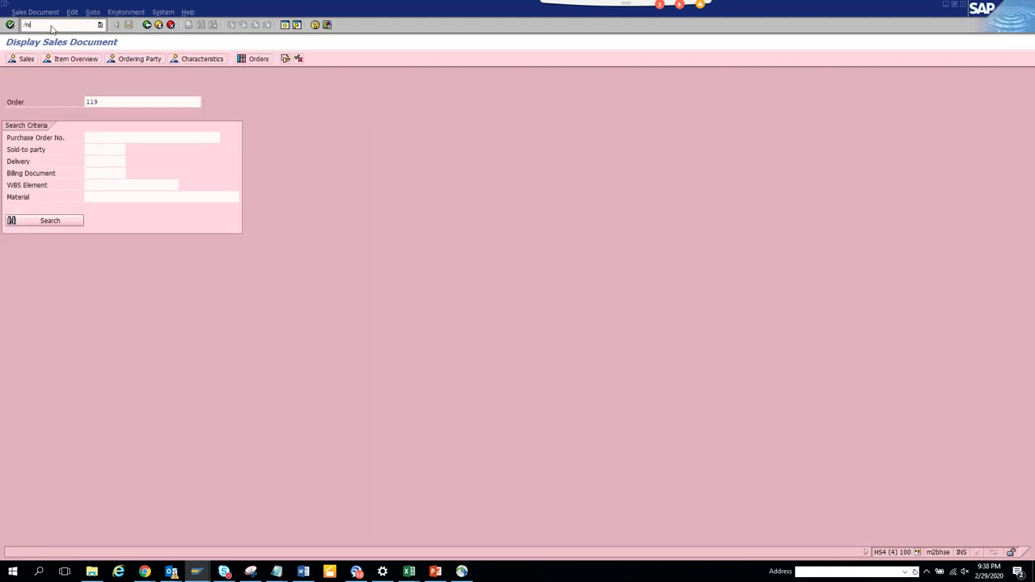
pyautogui.write('w33')
pyautogui.press('Return')
pyautogui.click(133, 103)
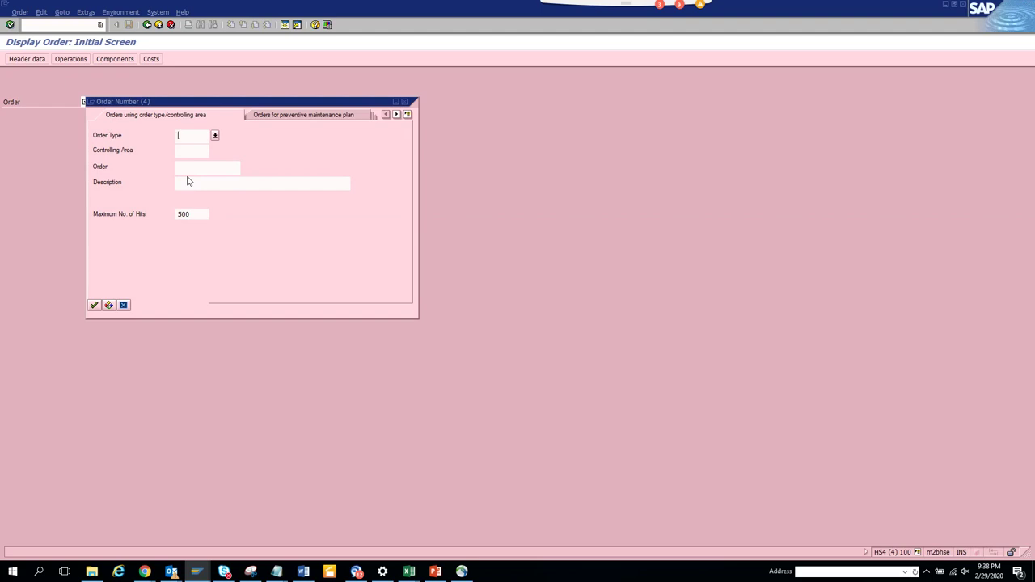
pyautogui.click(187, 176)
pyautogui.press('Return')
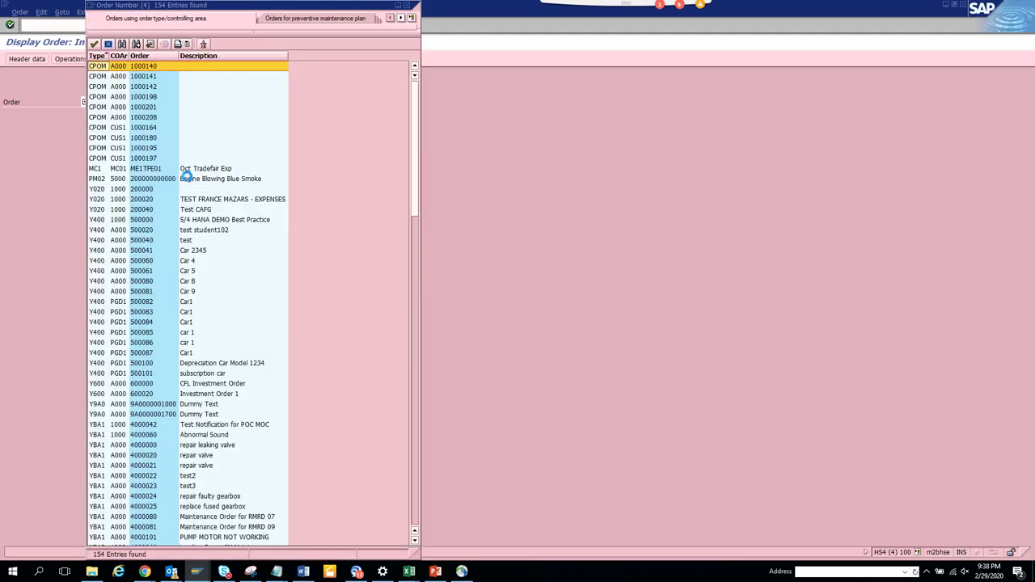
pyautogui.doubleClick(152, 199)
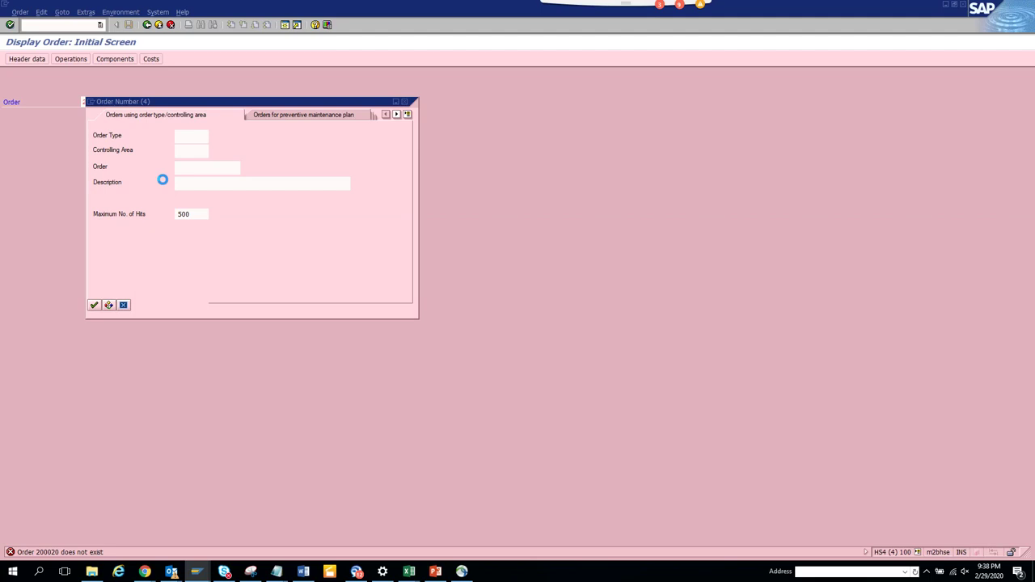
pyautogui.click(408, 114)
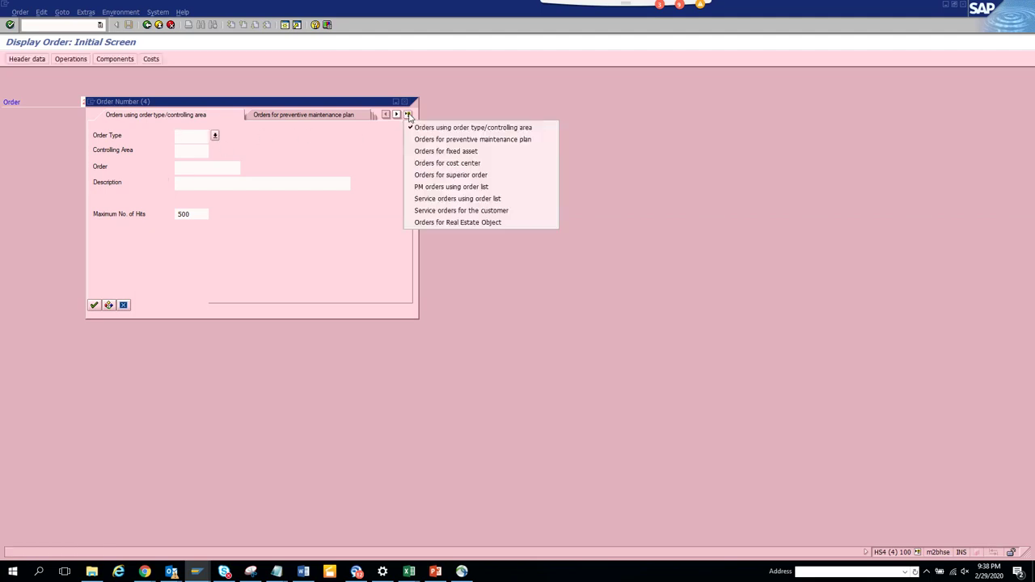
pyautogui.click(451, 188)
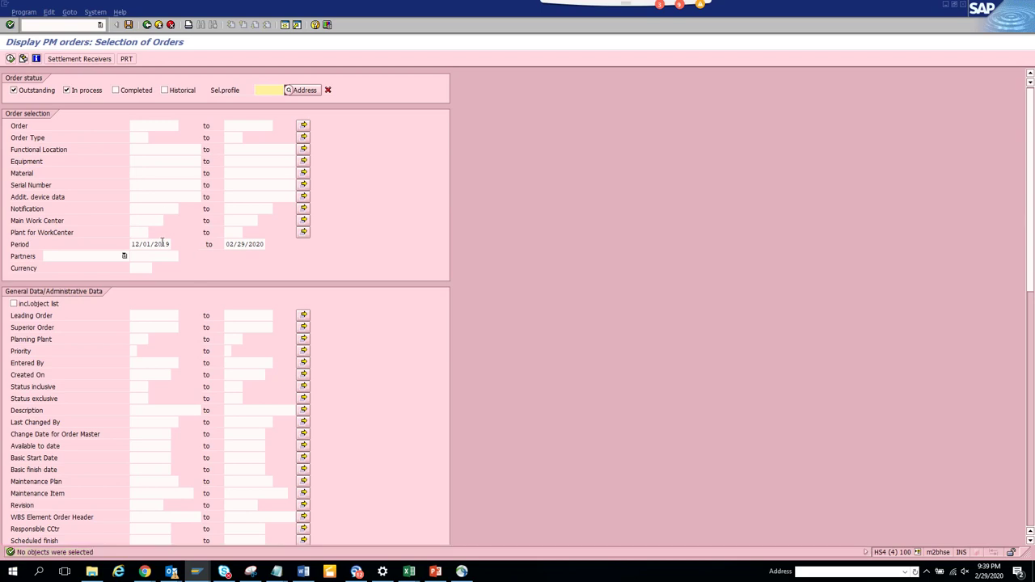
# Step: Set the period start month to 01 and run the PM order selection
pyautogui.doubleClick(137, 244)
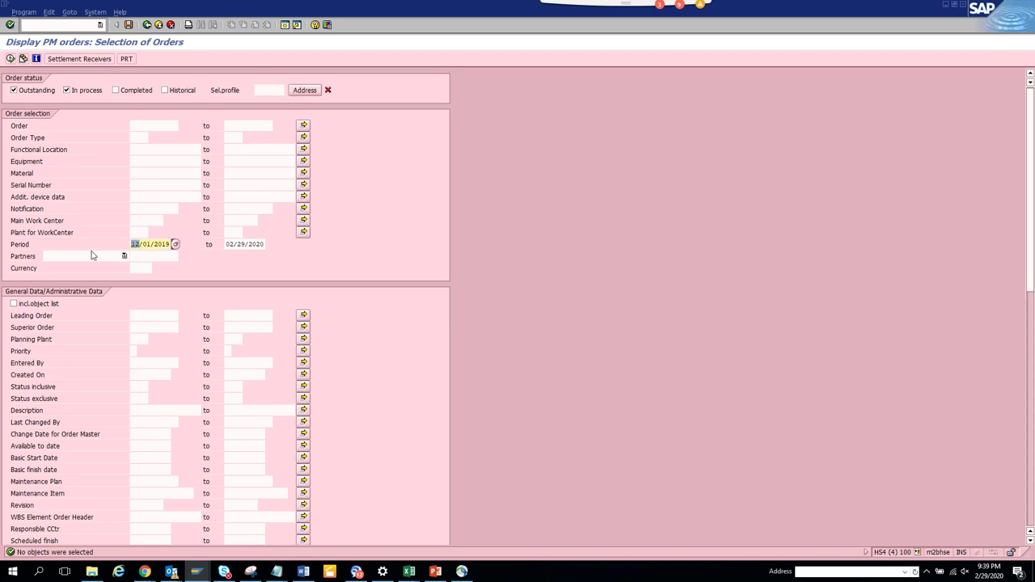
pyautogui.write('01')
pyautogui.click(10, 60)
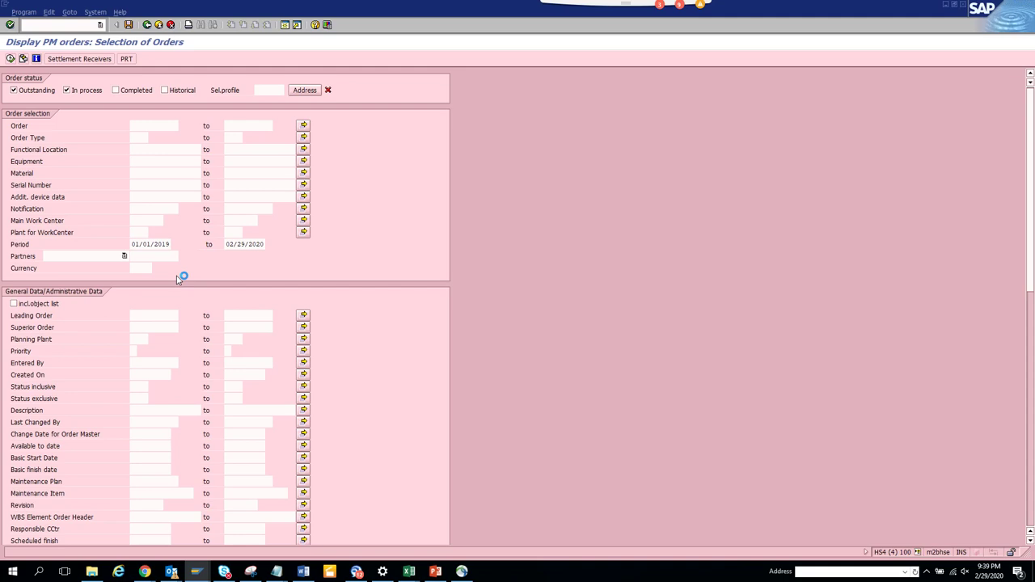
# Step: Reopen the order number lookup, then return to the PM order selection window
pyautogui.click(8, 6)
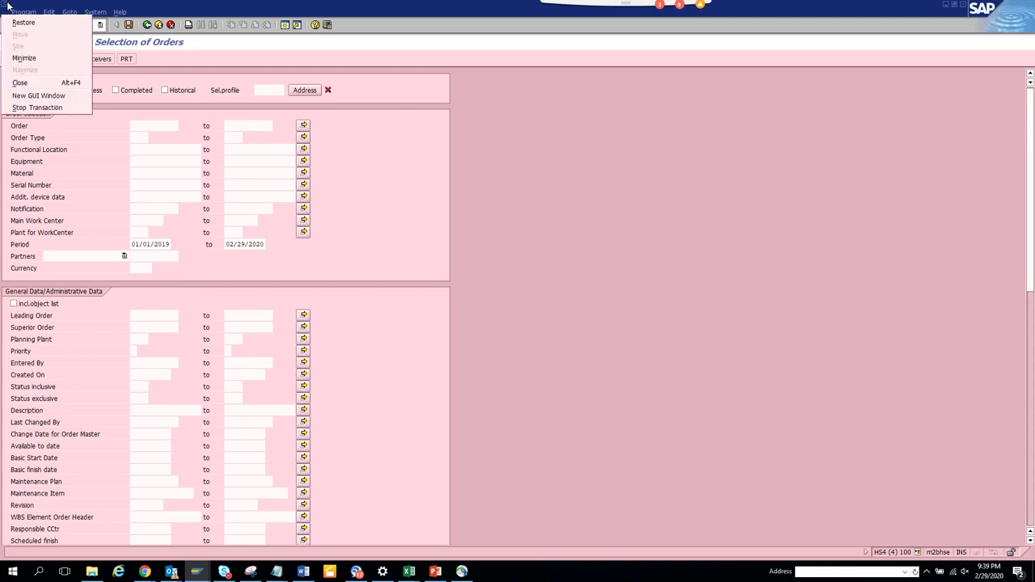
pyautogui.click(48, 96)
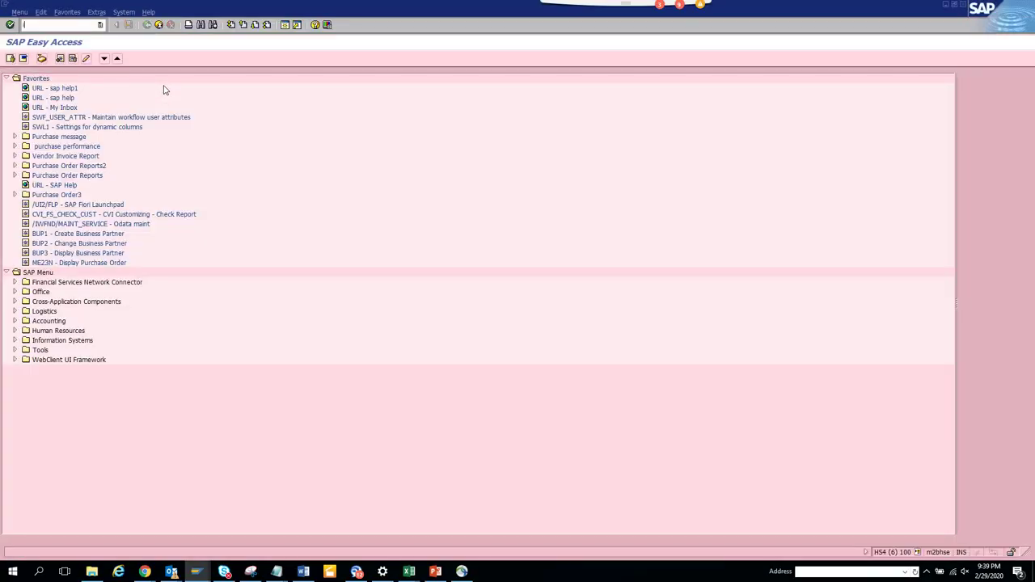
pyautogui.write('iw33')
pyautogui.press('Return')
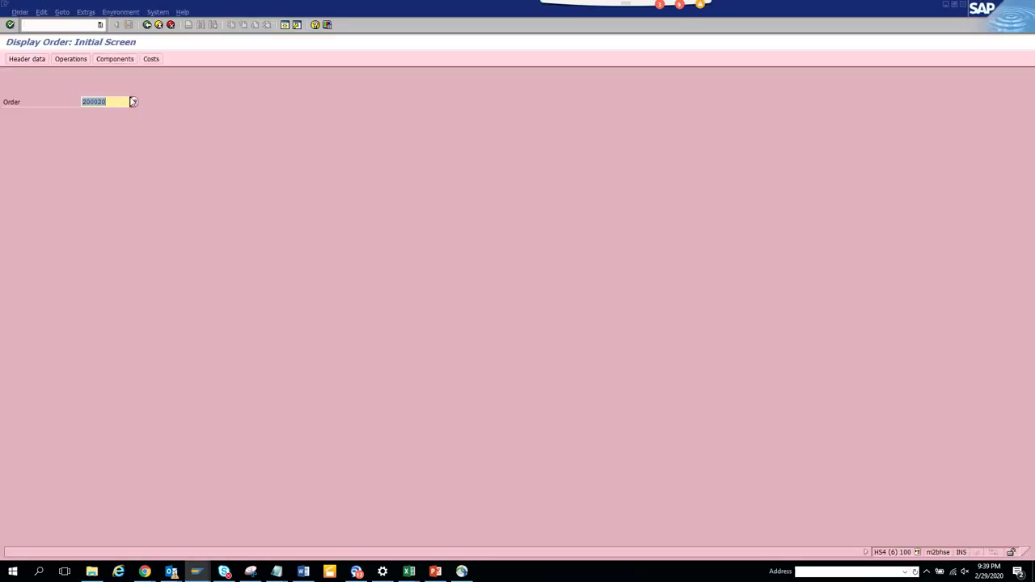
pyautogui.click(134, 102)
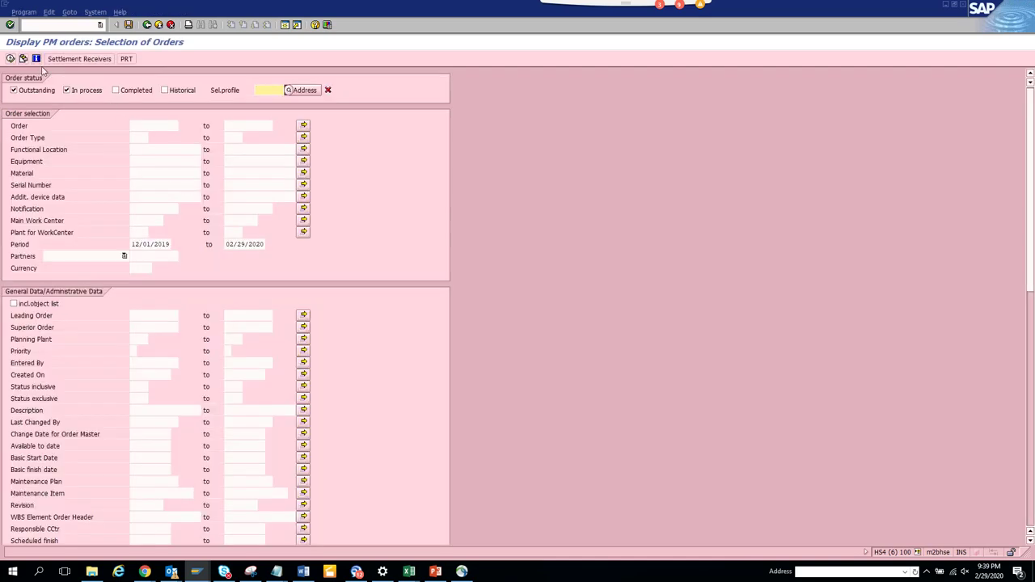
pyautogui.hotkey('alt', 'Tab')
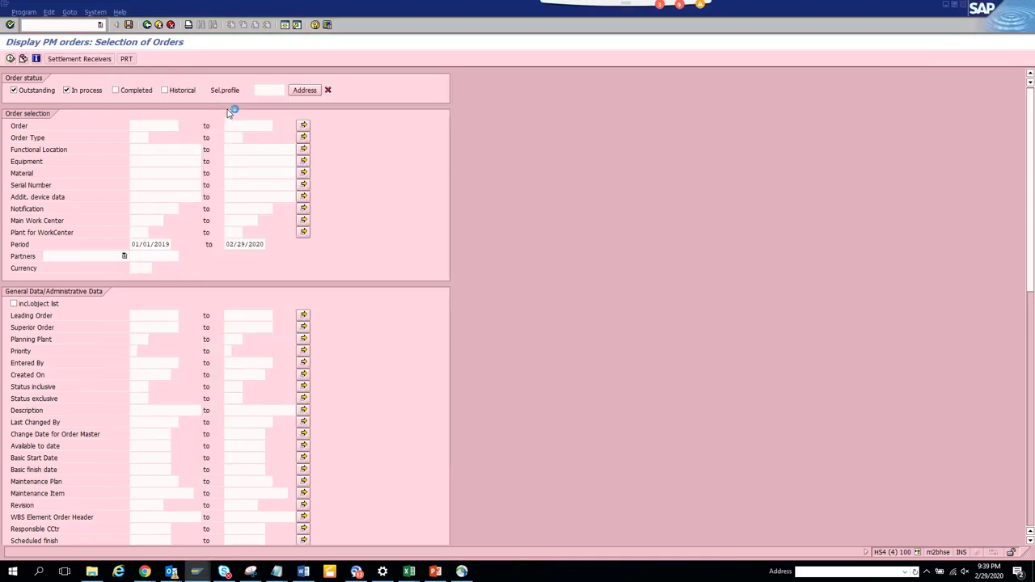
pyautogui.hotkey('alt', 'Tab')
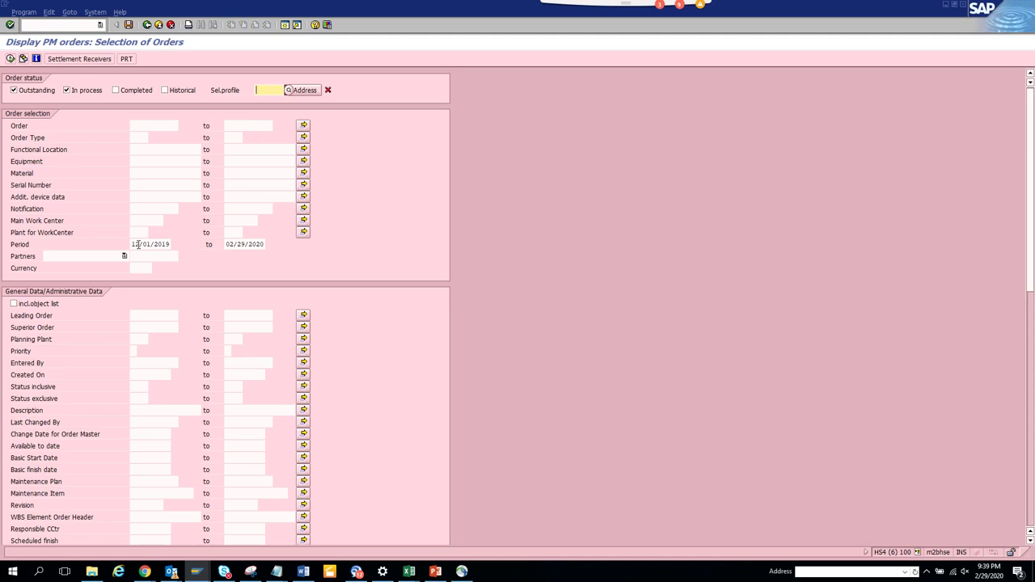
# Step: Include completed orders and rerun the PM order selection
pyautogui.click(137, 244)
pyautogui.write('1')
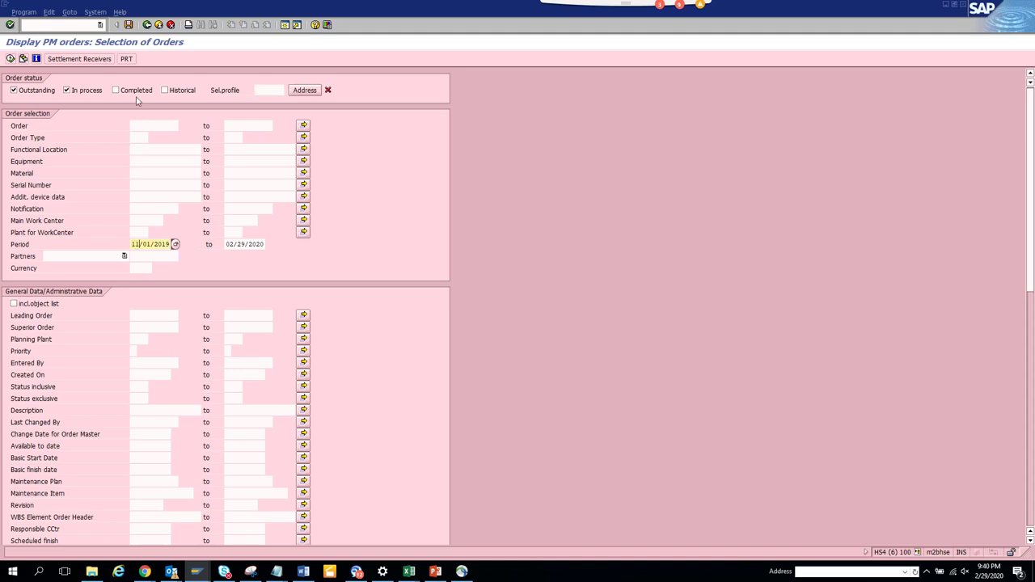
pyautogui.click(144, 90)
pyautogui.click(11, 59)
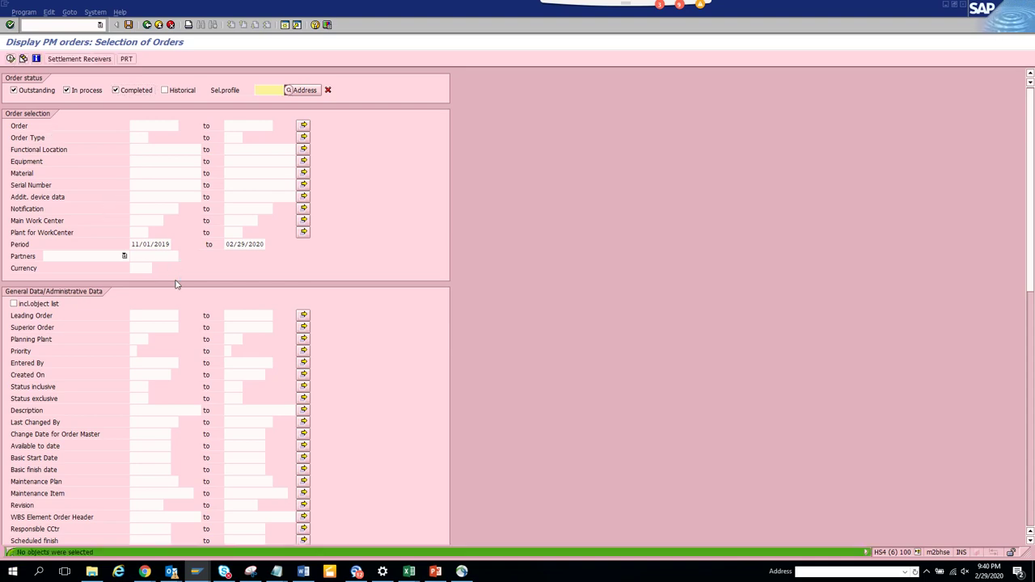
# Step: Start the period at 06/01/2019, add historical orders, and rerun; a new session fails
pyautogui.click(140, 244)
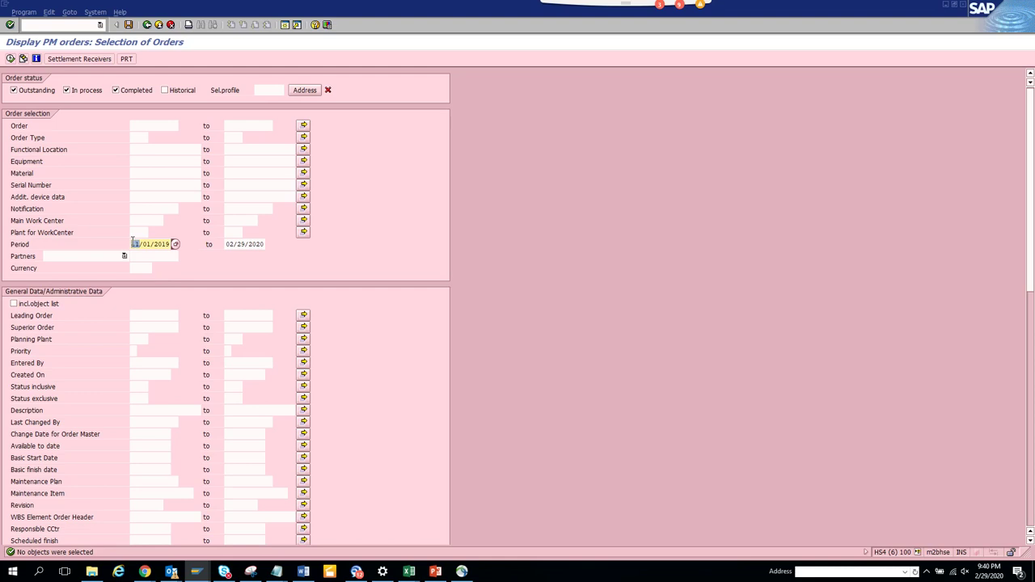
pyautogui.write('06')
pyautogui.press('F8')
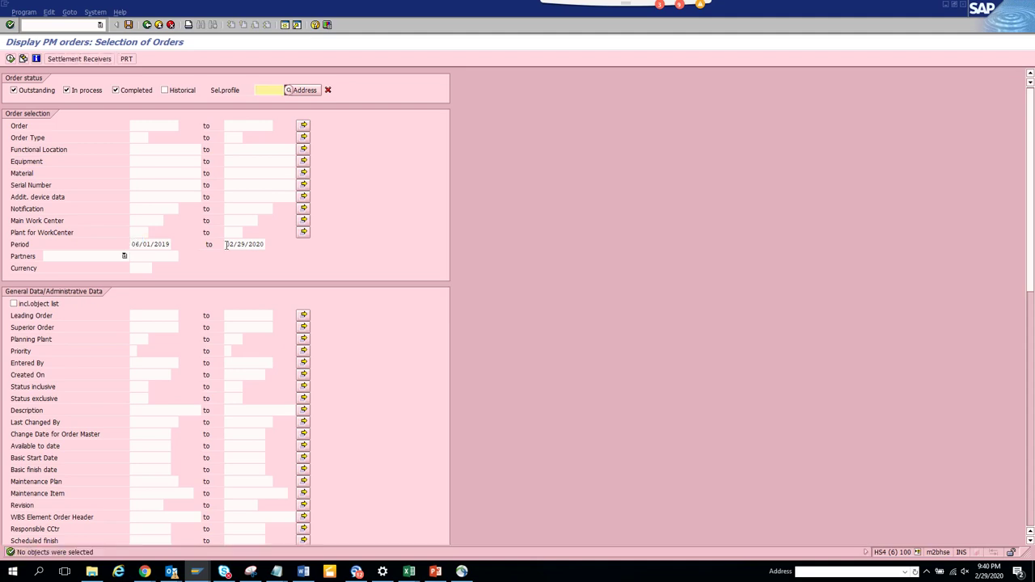
pyautogui.click(185, 90)
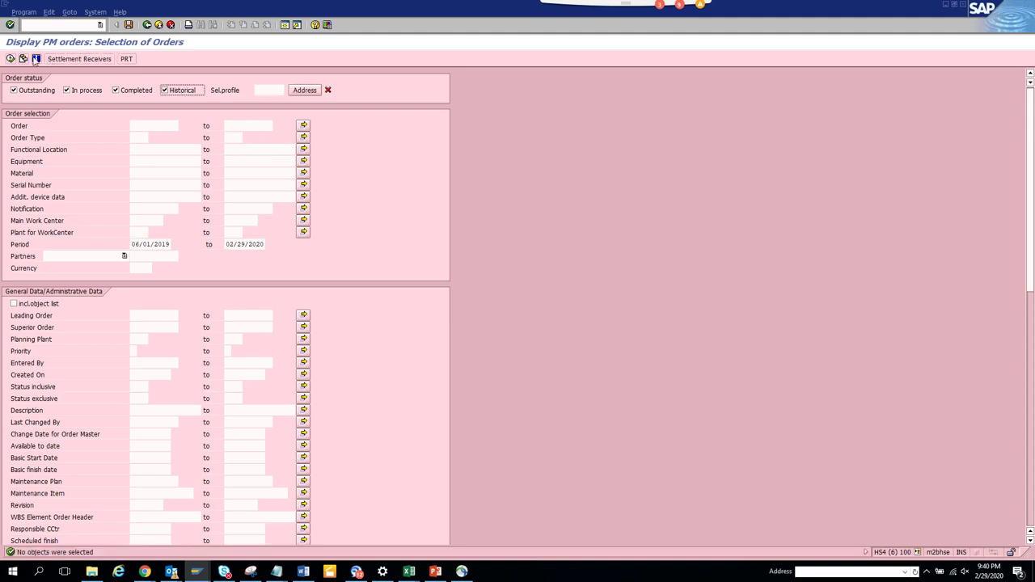
pyautogui.click(11, 59)
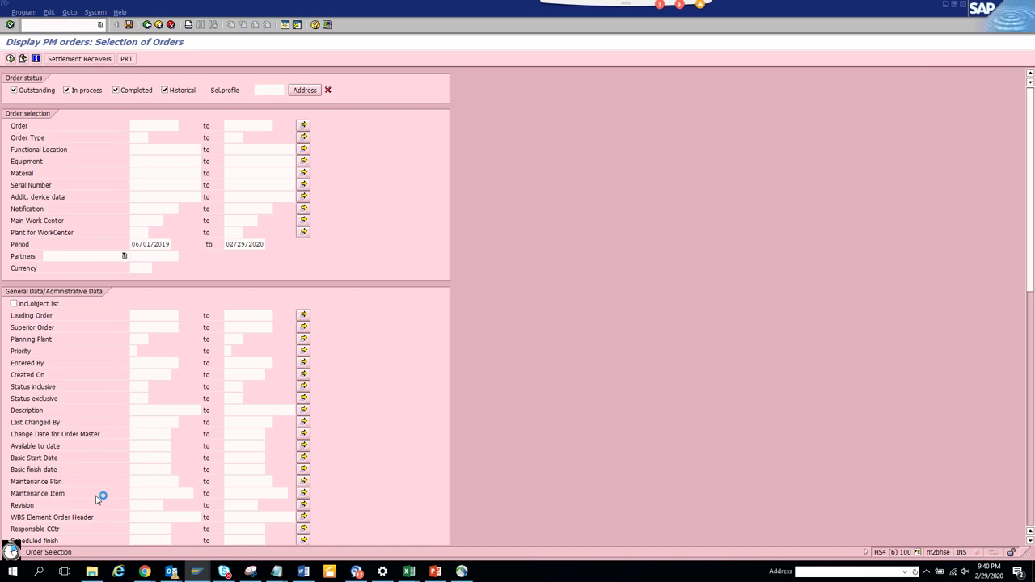
pyautogui.click(6, 12)
pyautogui.click(24, 95)
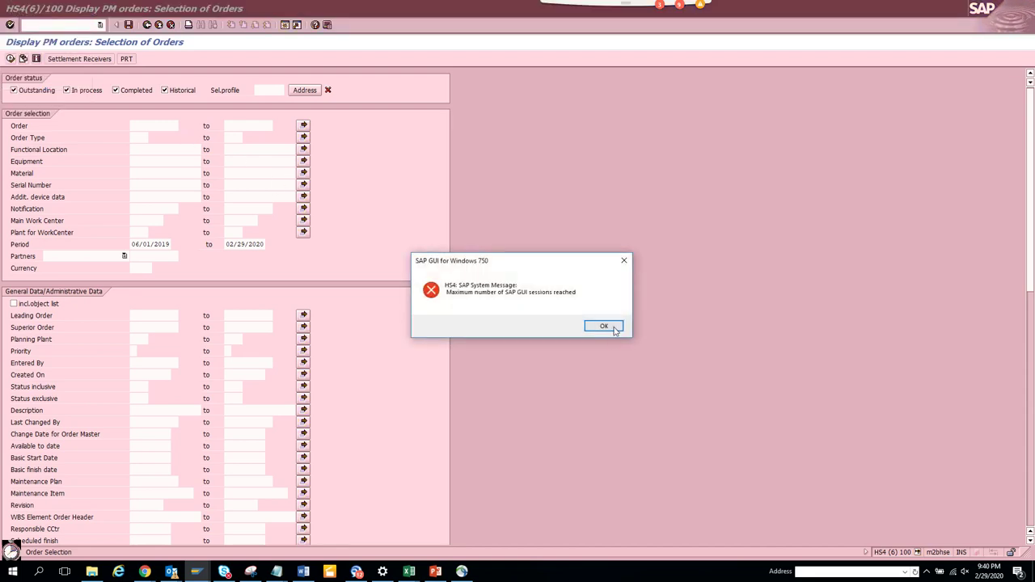
# Step: Dismiss the maximum-sessions error and switch to the other SAP session
pyautogui.click(601, 326)
pyautogui.hotkey('alt', 'Tab')
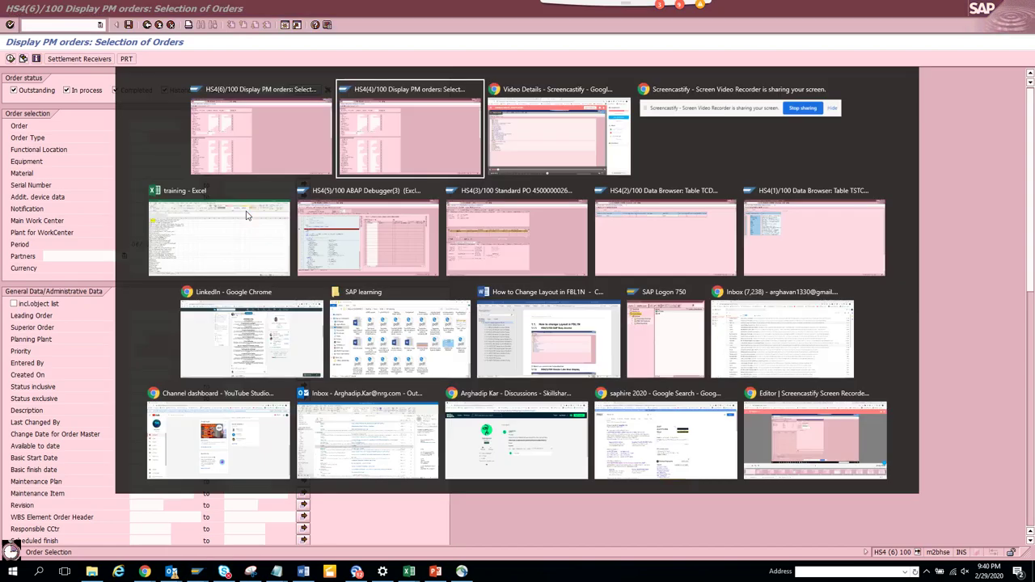
pyautogui.press('Tab')
pyautogui.press('Tab')
pyautogui.press('Tab')
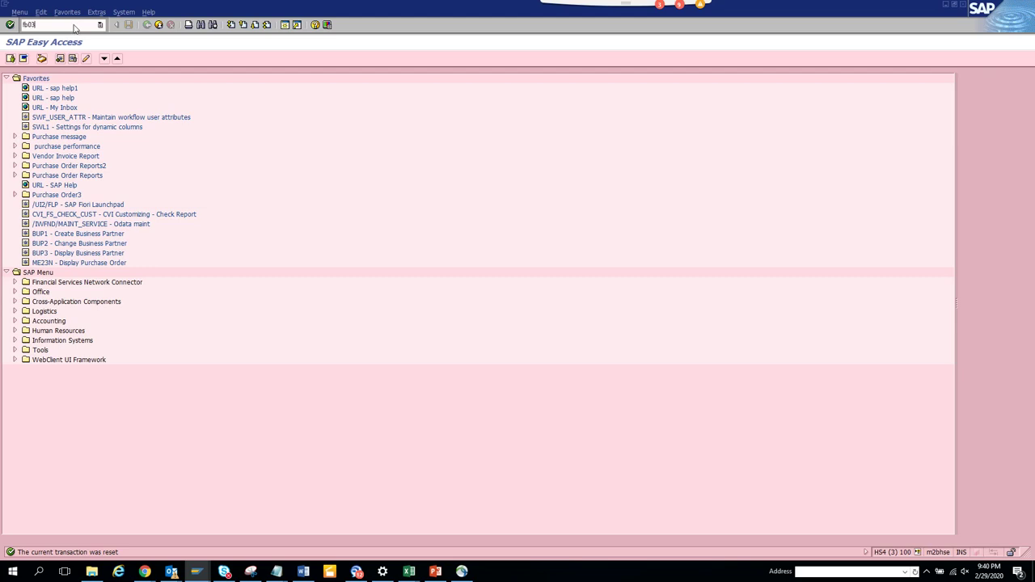
# Step: In FB03, list all accounting documents of company code 1010
pyautogui.press('Return')
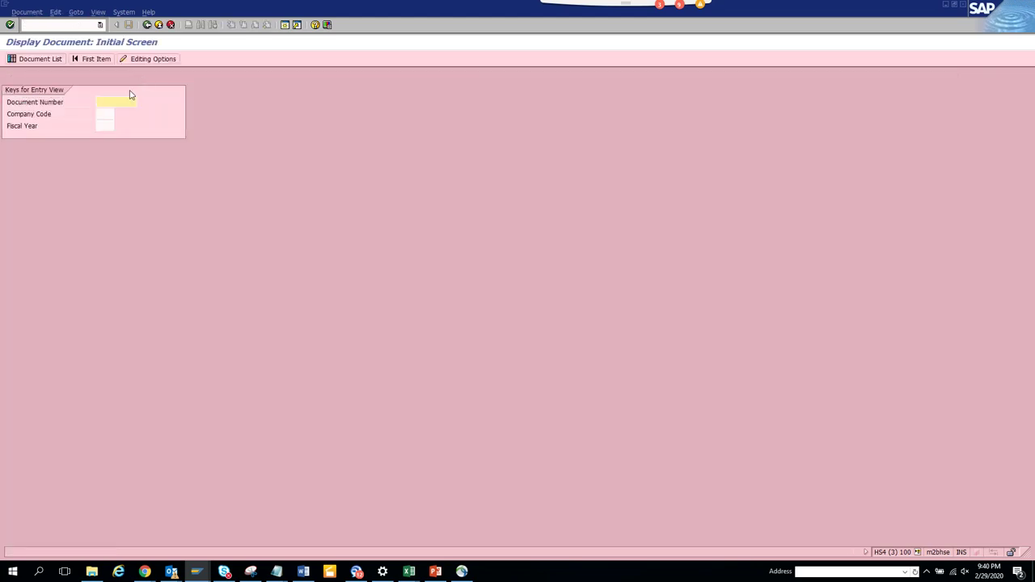
pyautogui.click(129, 99)
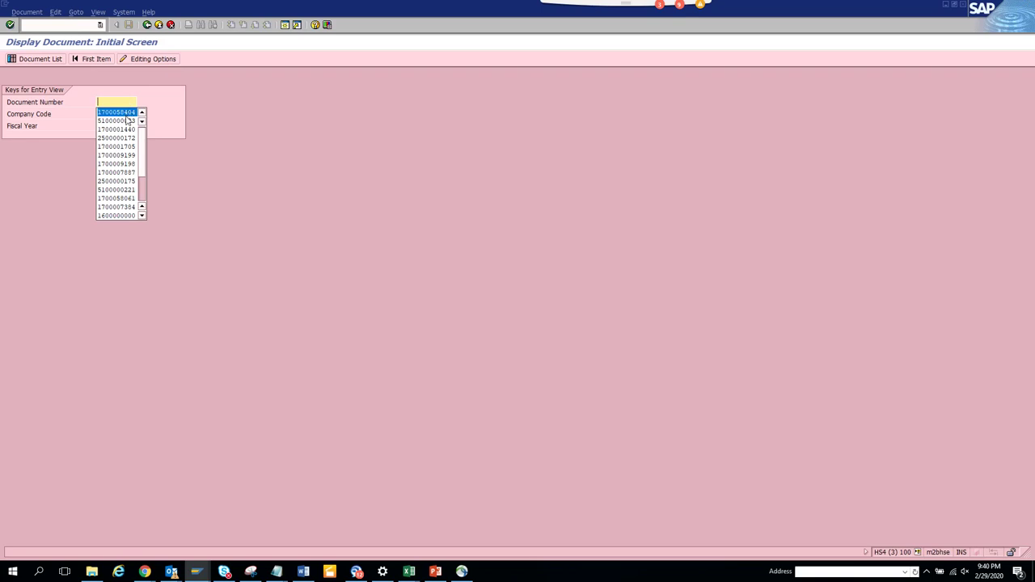
pyautogui.click(208, 99)
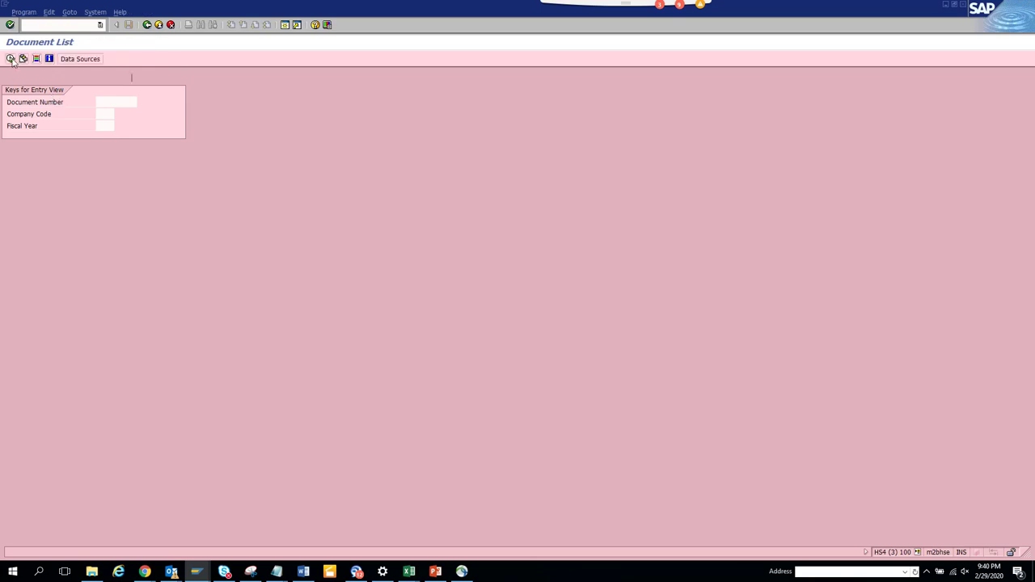
pyautogui.click(11, 59)
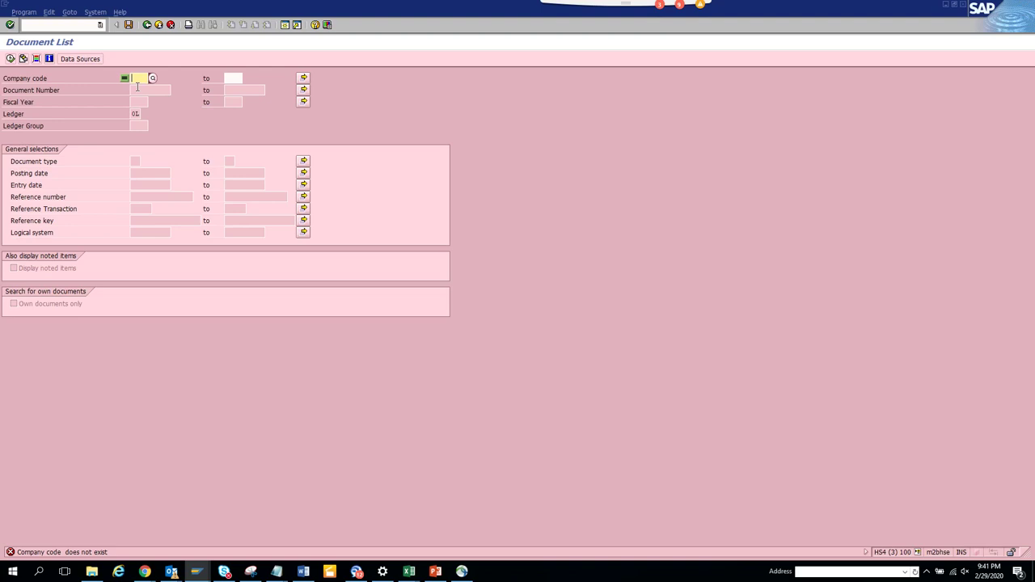
pyautogui.write('1010')
pyautogui.click(11, 59)
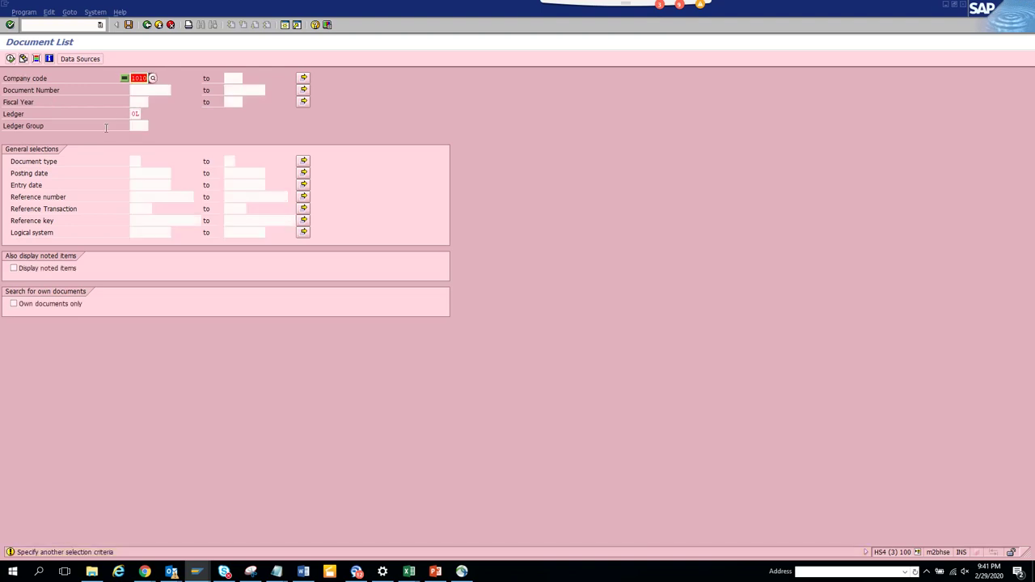
pyautogui.press('Return')
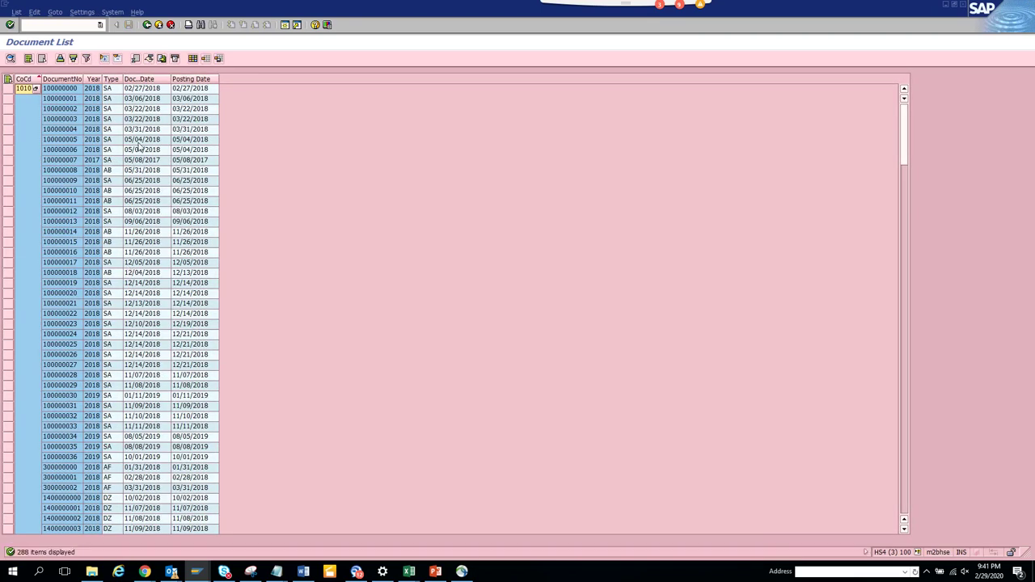
# Step: Open document 100000002, then go back to the document search criteria
pyautogui.click(67, 111)
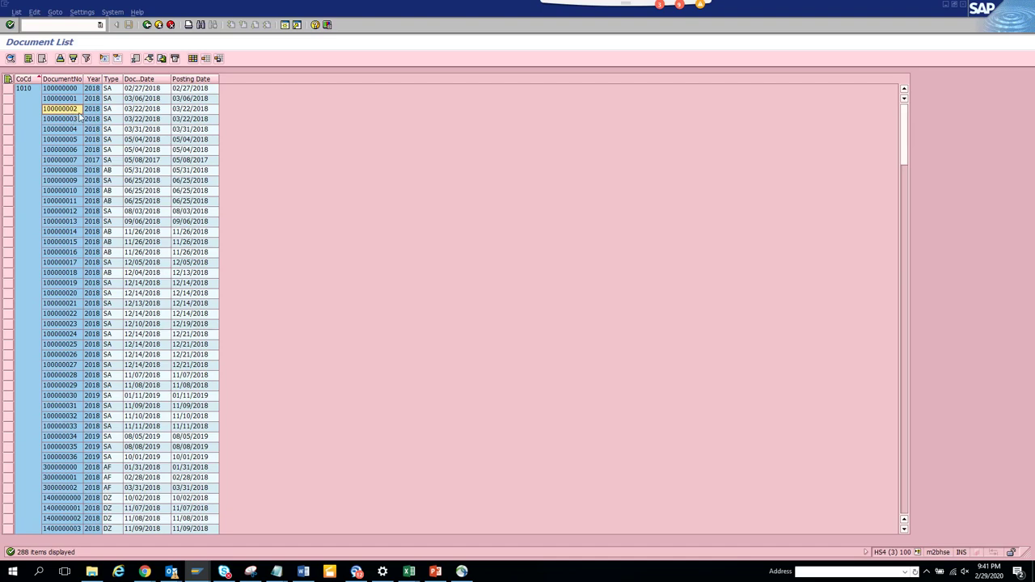
pyautogui.doubleClick(75, 112)
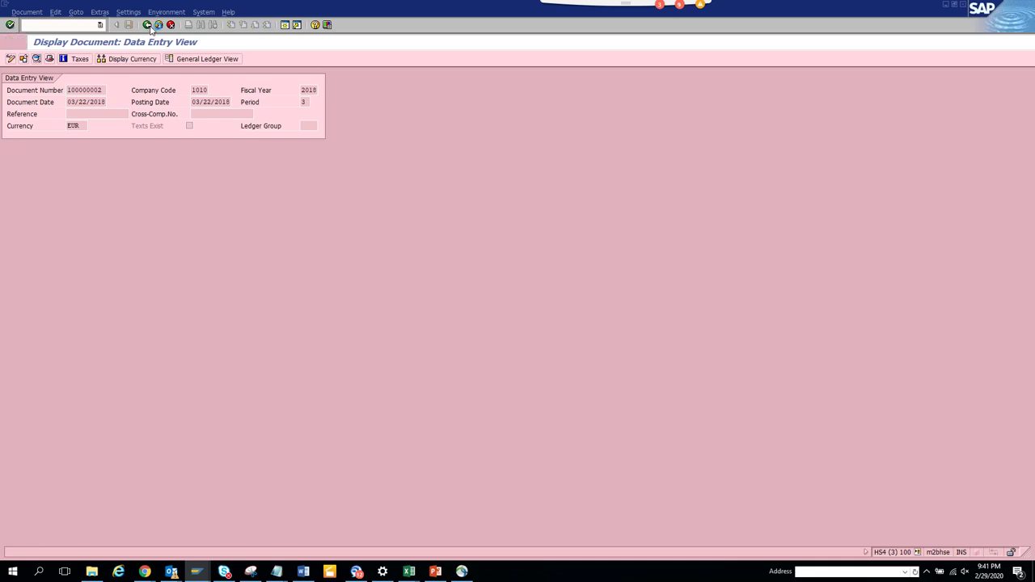
pyautogui.click(148, 26)
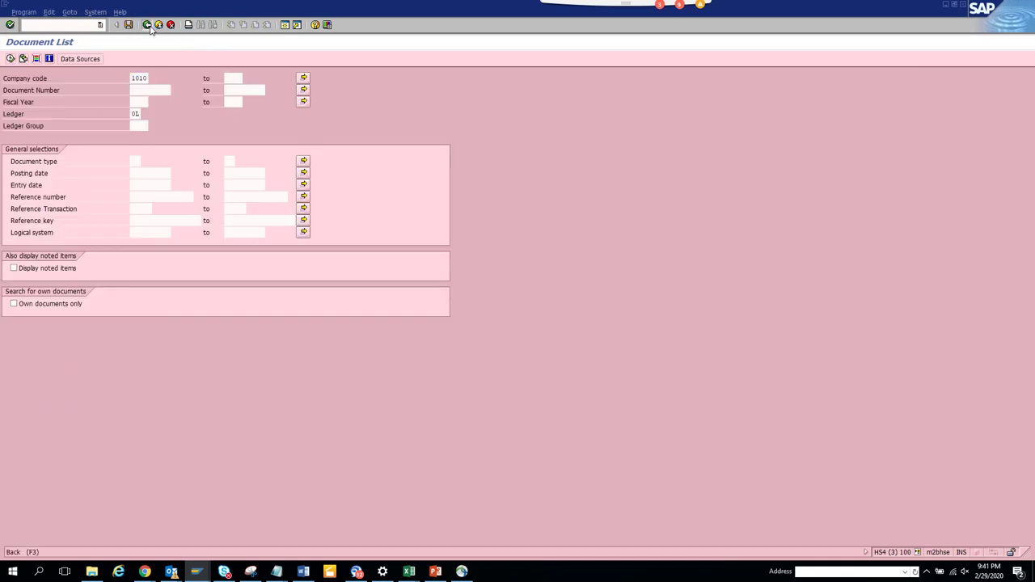
pyautogui.click(148, 26)
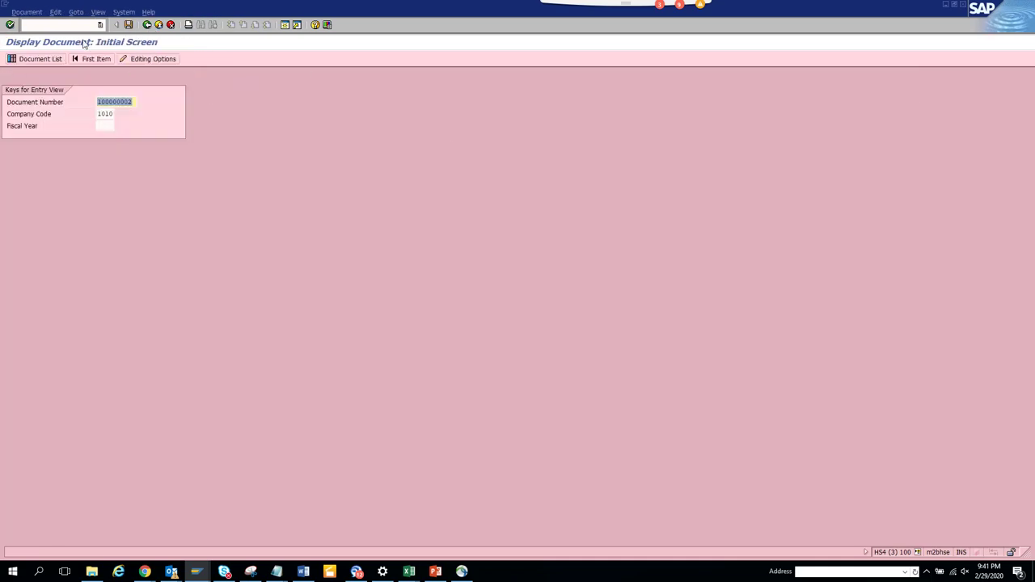
# Step: Restart FB03 with /nfb03 and display document 100000002
pyautogui.click(148, 26)
pyautogui.click(80, 28)
pyautogui.write('/nfb03')
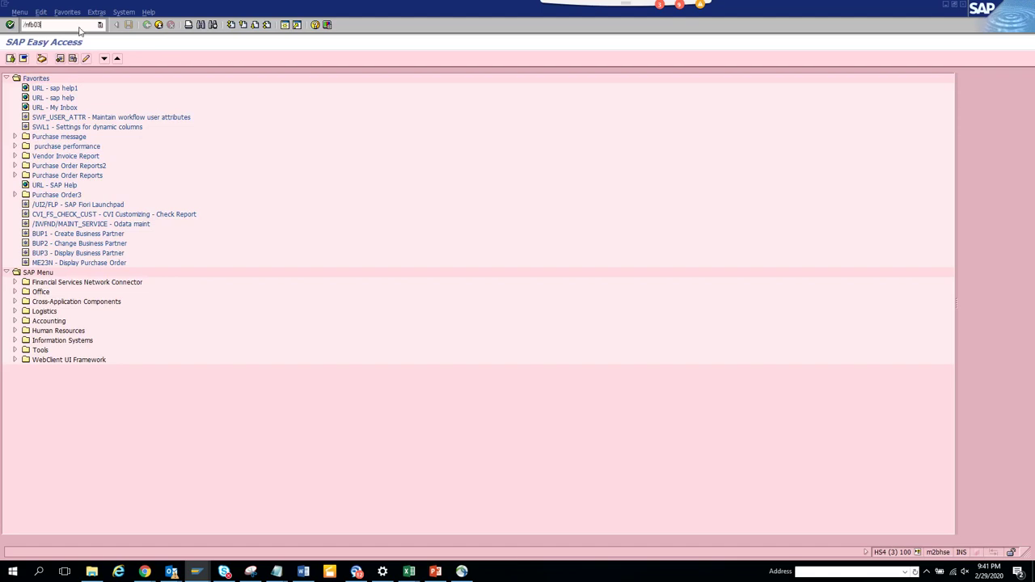
pyautogui.press('Return')
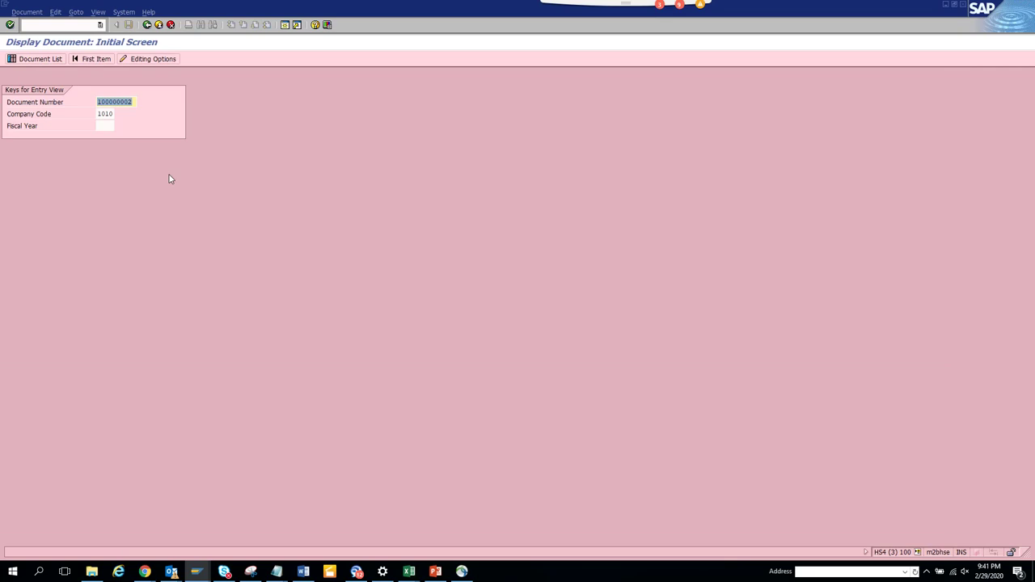
pyautogui.press('Return')
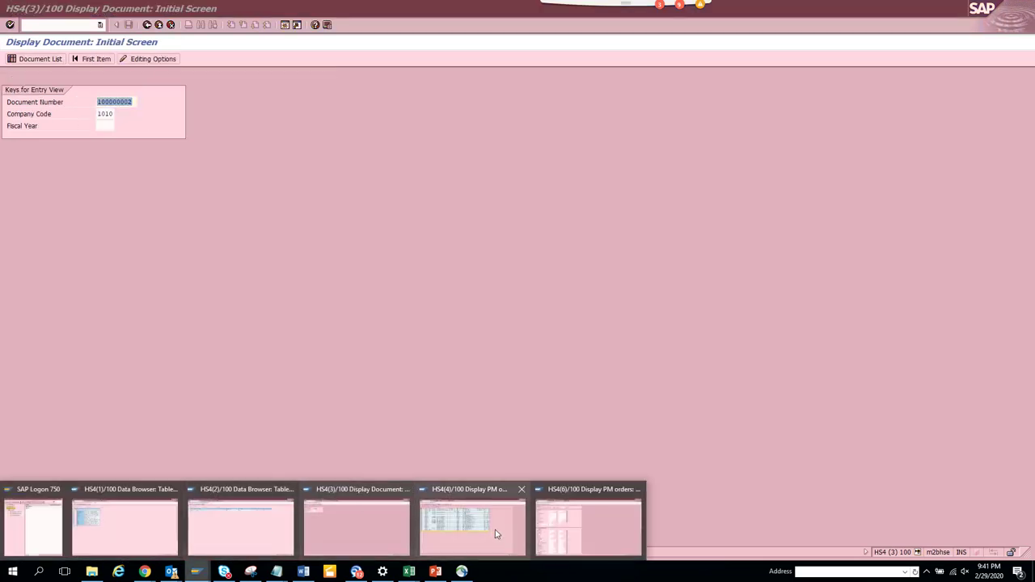
# Step: Select order 5000006 in the PM order list, then switch to the order selection window
pyautogui.click(497, 534)
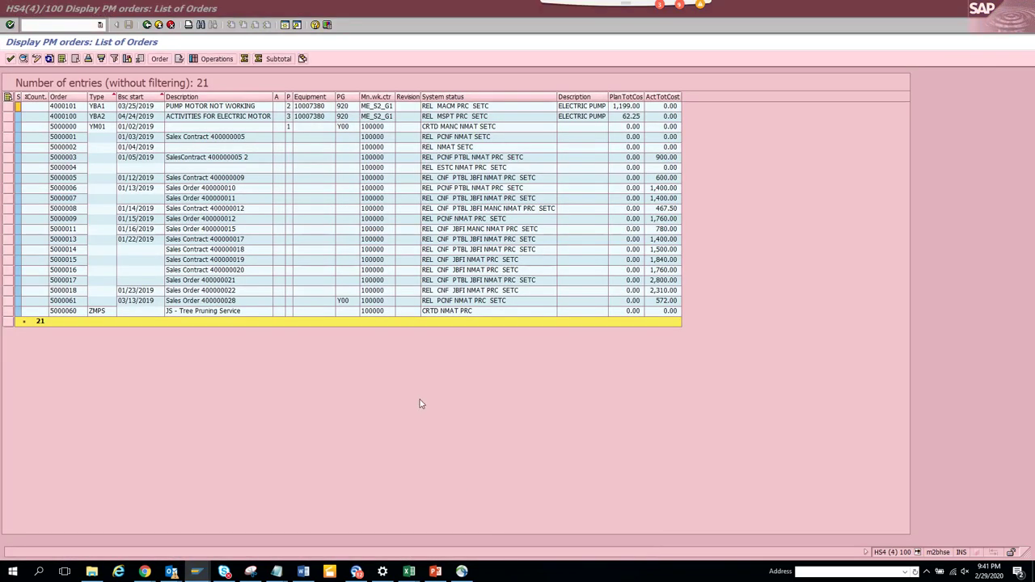
pyautogui.click(78, 191)
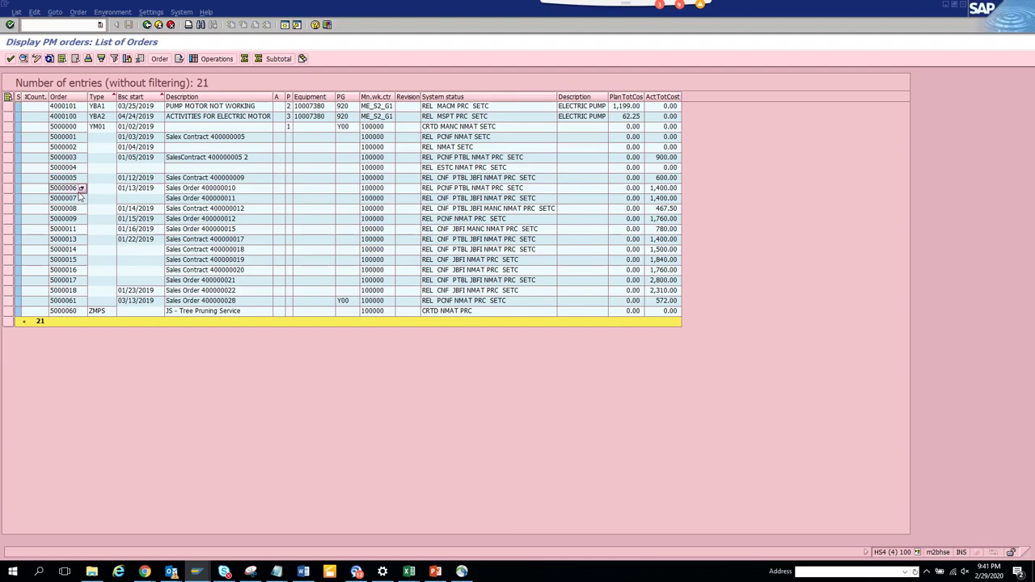
pyautogui.click(79, 191)
pyautogui.hotkey('alt', 'Tab')
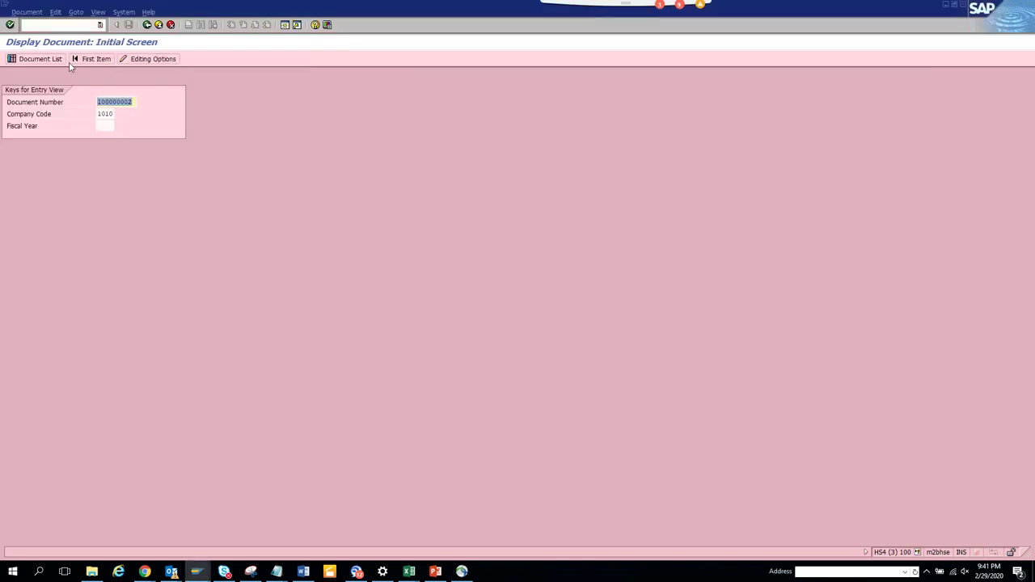
pyautogui.click(71, 25)
pyautogui.hotkey('alt', 'Tab')
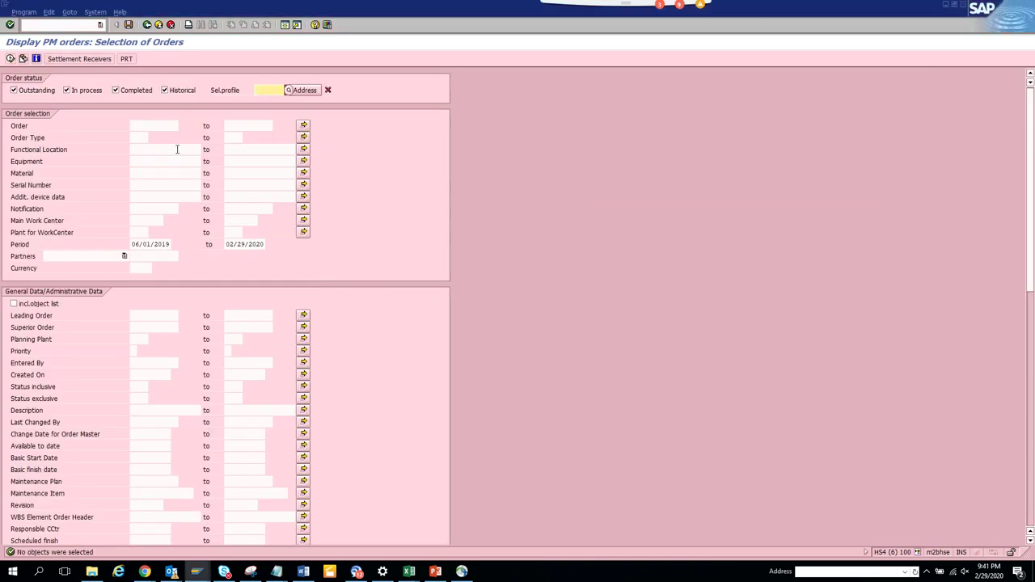
# Step: Display order 5000006 in IW33, then go back to SAP Easy Access
pyautogui.click(62, 25)
pyautogui.write('/niw33')
pyautogui.press('Return')
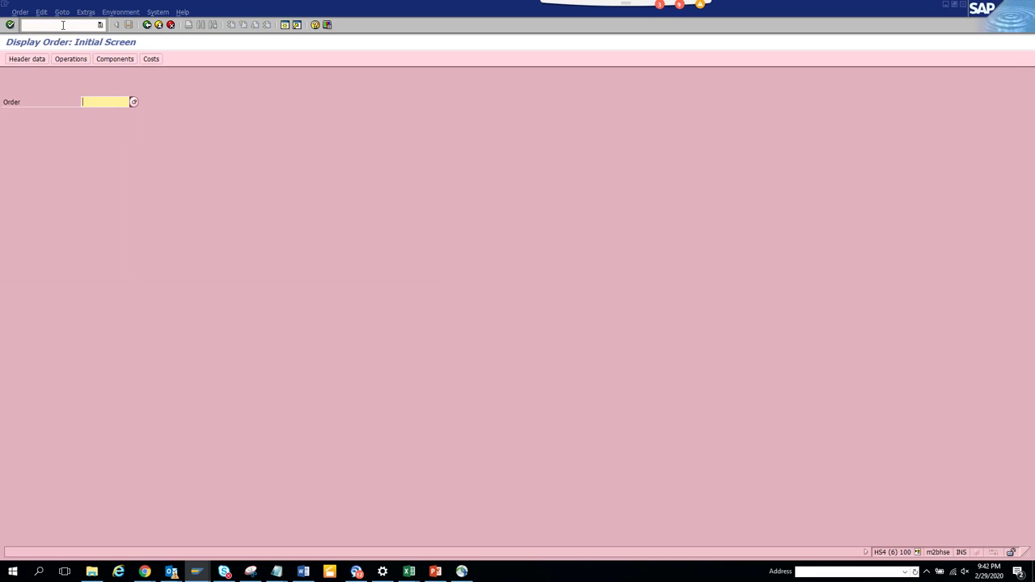
pyautogui.write('5000006')
pyautogui.press('Return')
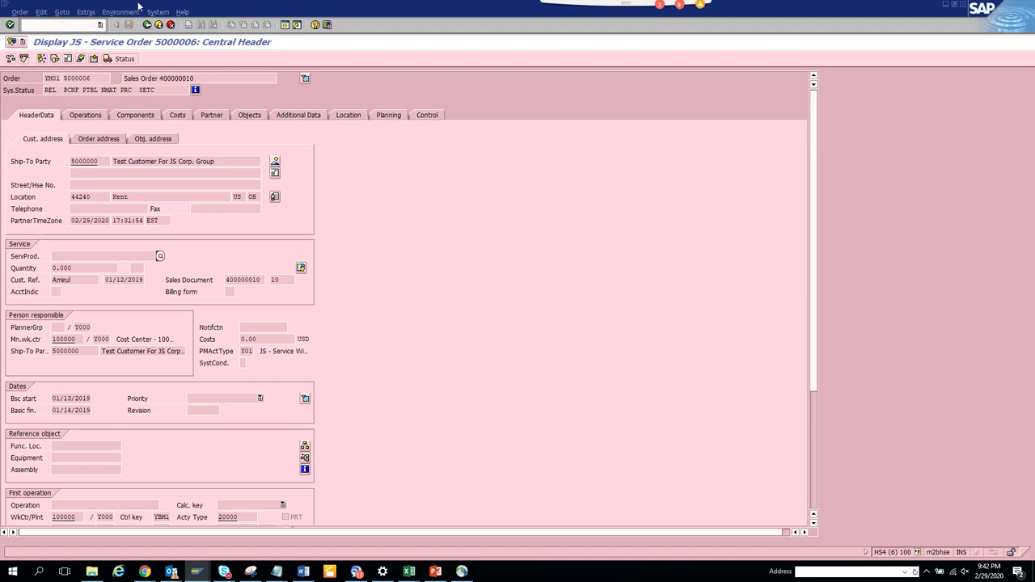
pyautogui.click(148, 26)
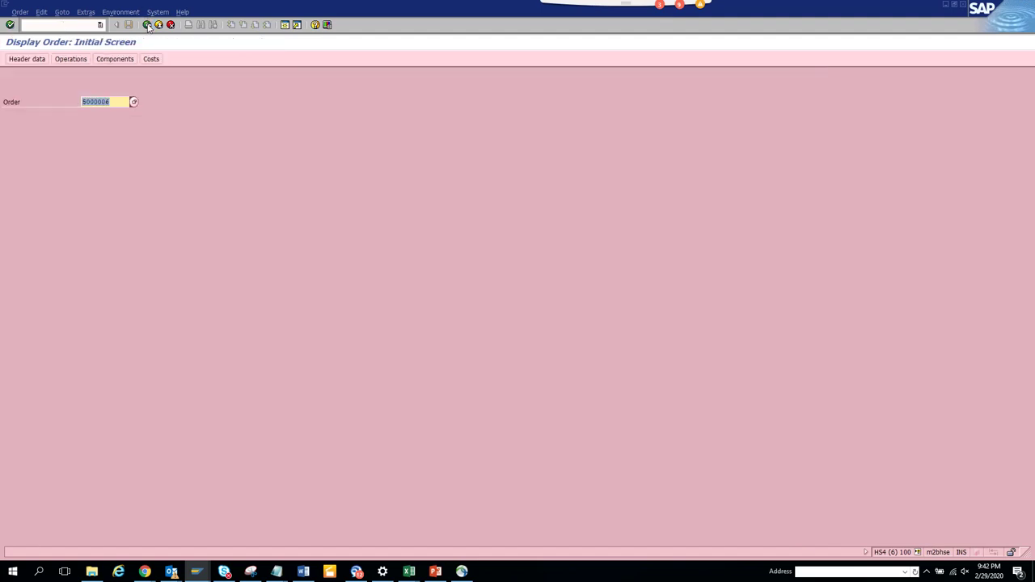
pyautogui.click(148, 26)
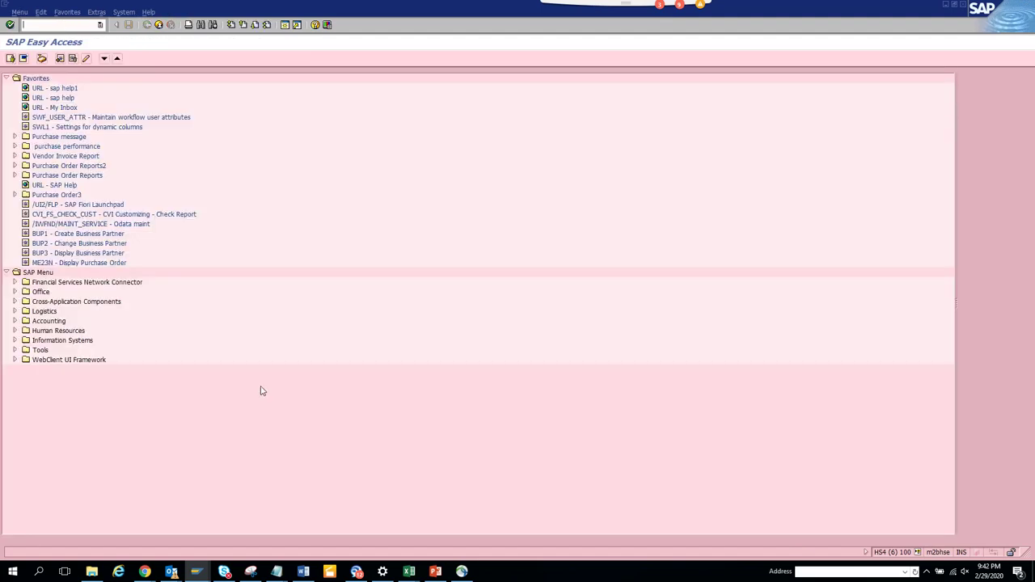
# Step: Switch on the SQL trace in ST05 from the Easy Access session
pyautogui.click(203, 575)
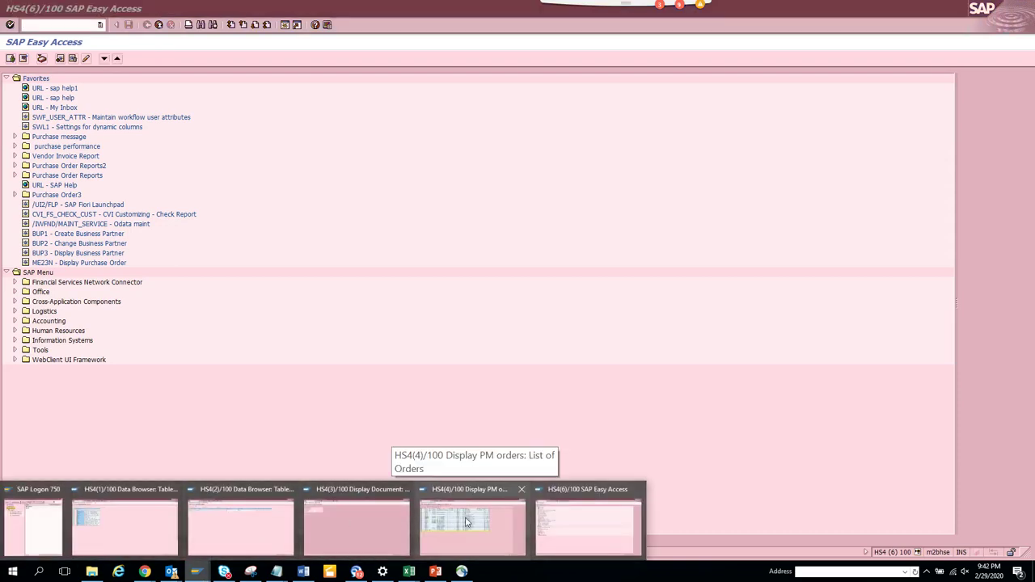
pyautogui.click(574, 540)
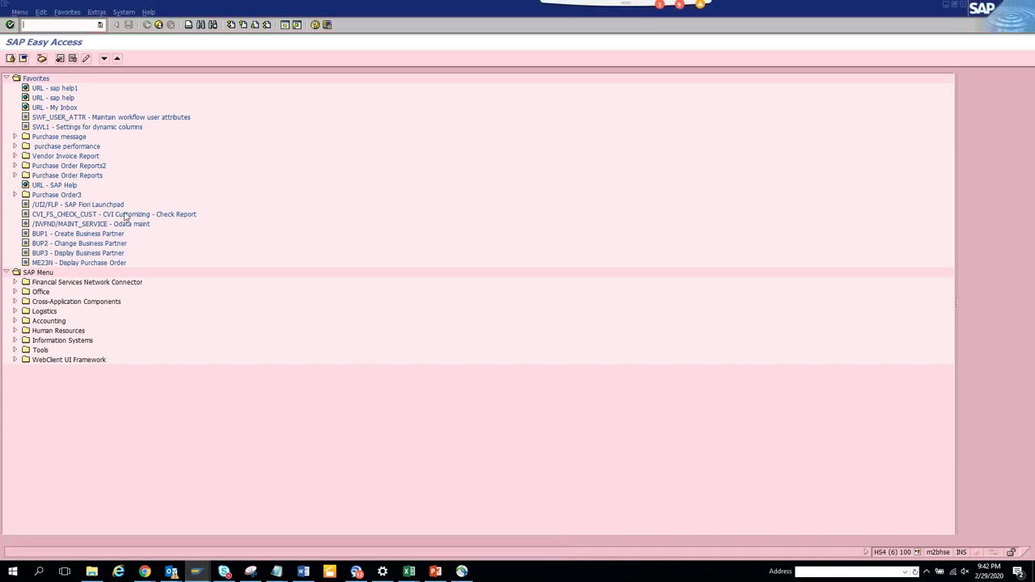
pyautogui.write('s')
pyautogui.press('Return')
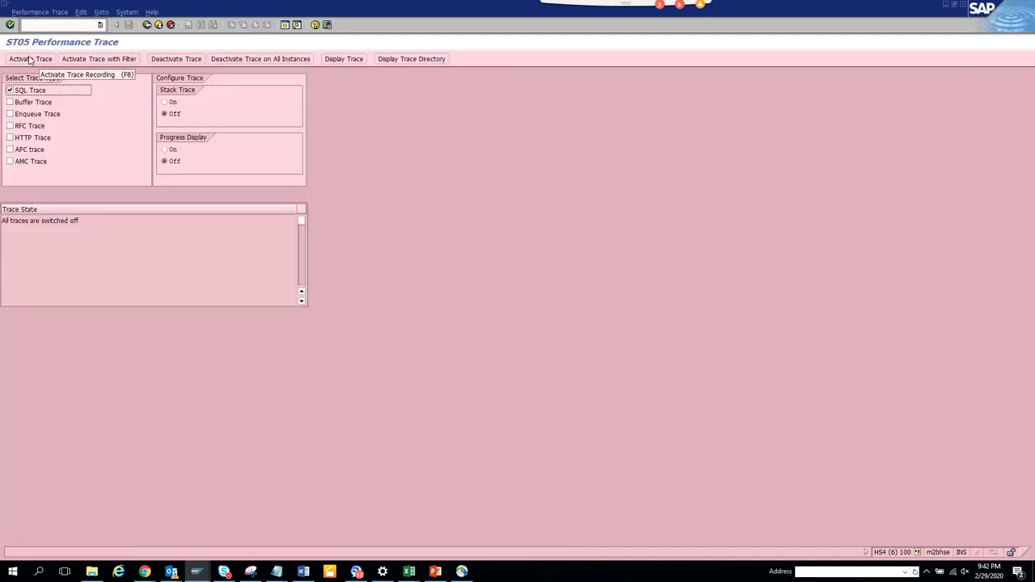
pyautogui.click(30, 60)
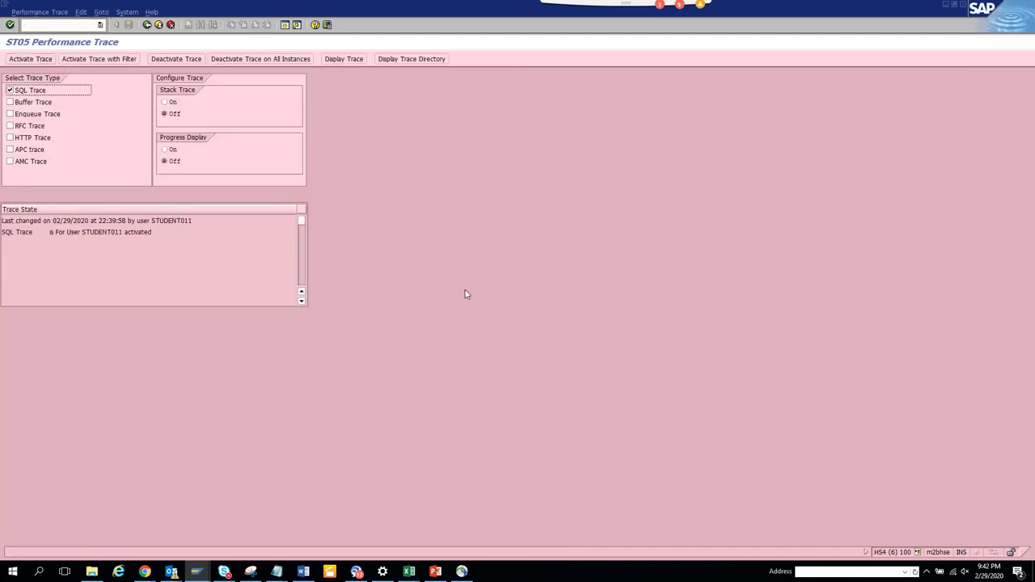
# Step: Display service order 5000006 via IW33 in the other session, then return to ST05
pyautogui.hotkey('alt', 'Tab')
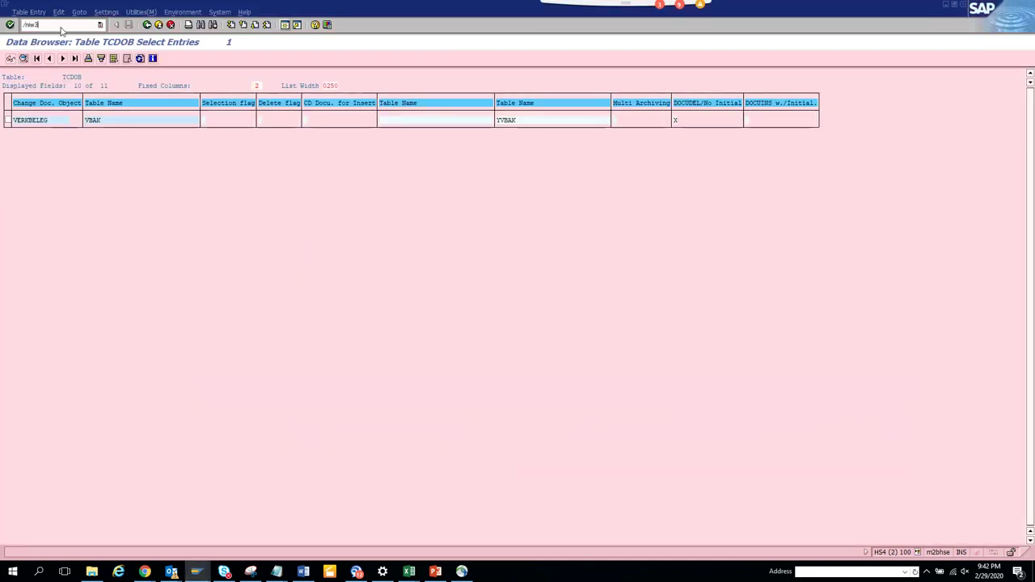
pyautogui.press('Return')
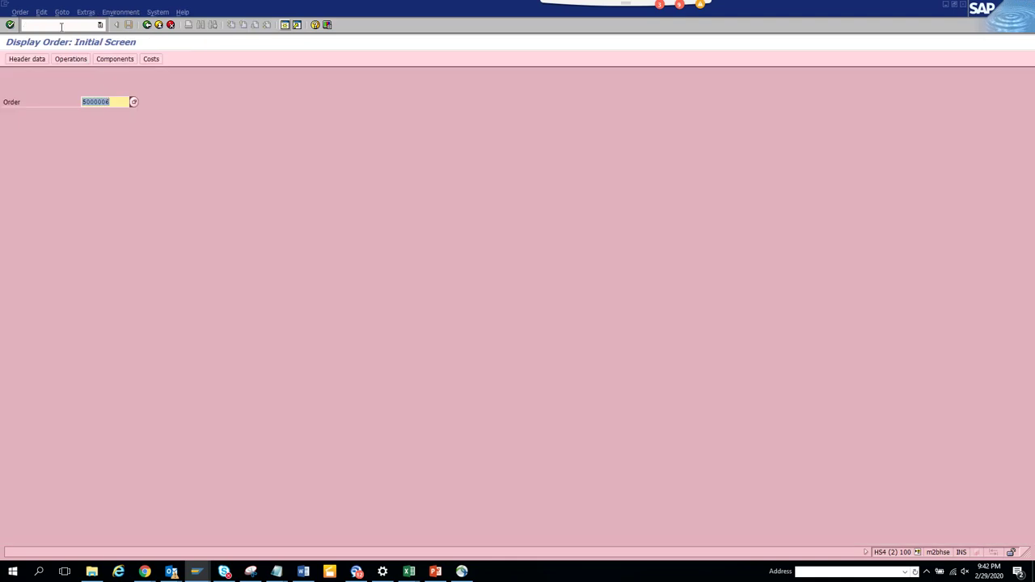
pyautogui.press('Return')
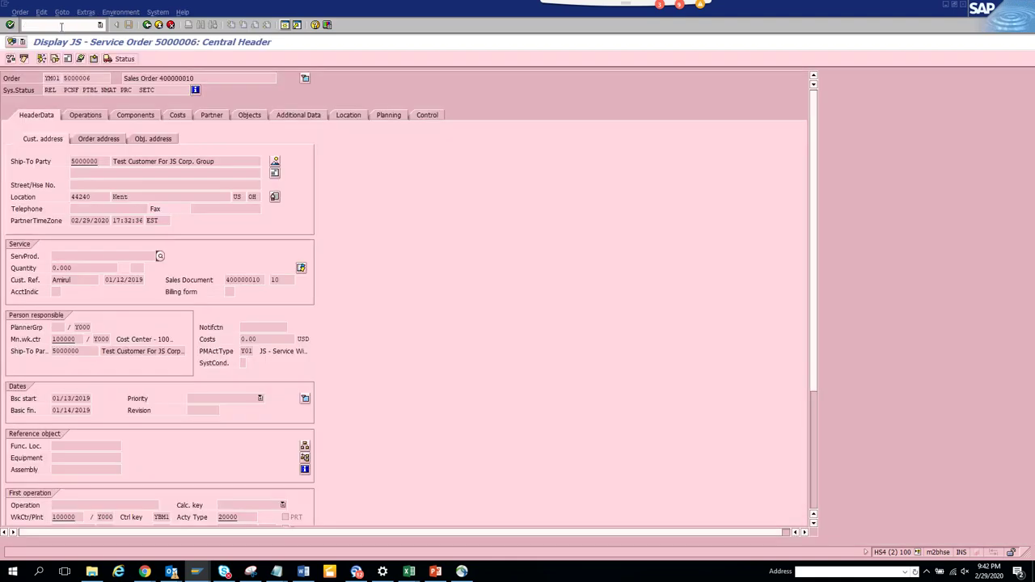
pyautogui.hotkey('alt', 'Tab')
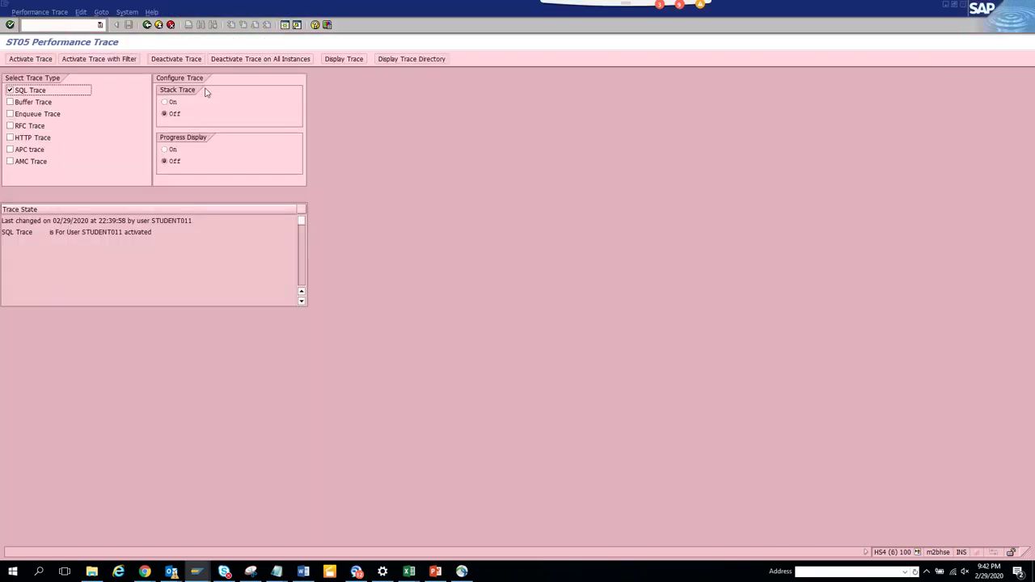
# Step: Stop the SQL trace and list its records from start time 11 onward
pyautogui.click(195, 62)
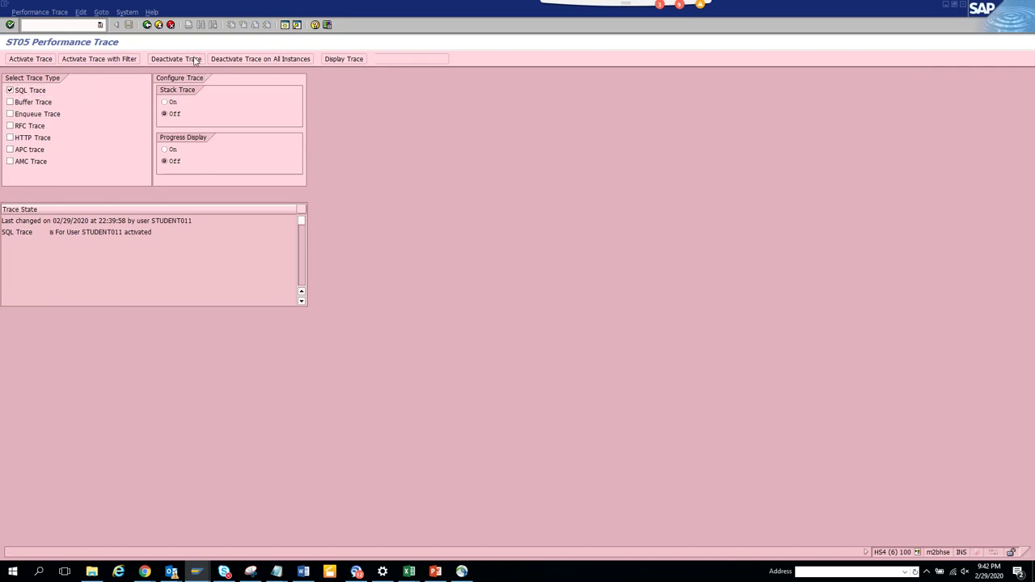
pyautogui.click(343, 59)
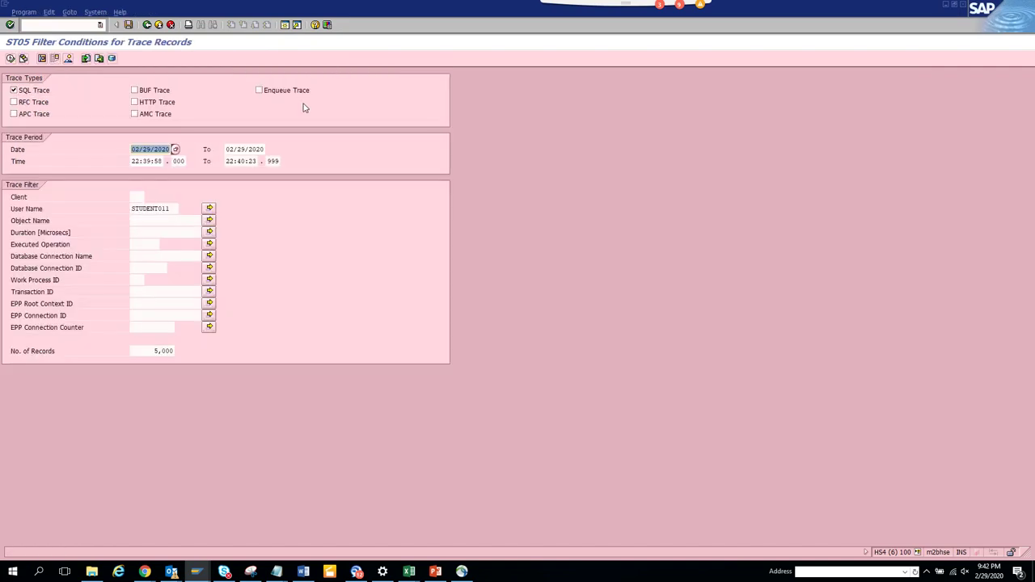
pyautogui.click(134, 160)
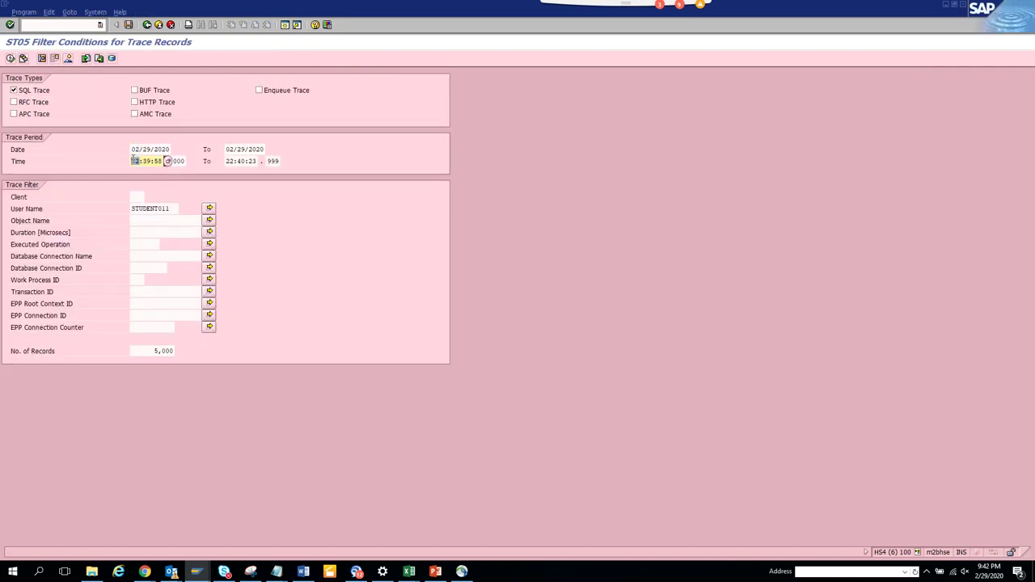
pyautogui.write('11')
pyautogui.click(9, 59)
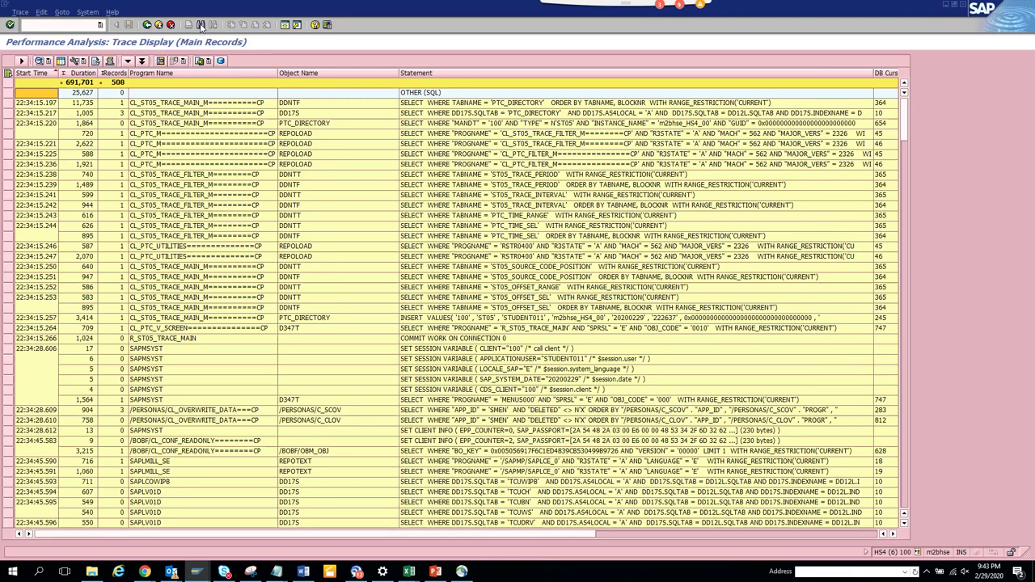
# Step: Search the trace records for 5000006 and locate the AUFK table read
pyautogui.hotkey('ctrl', 'f')
pyautogui.write('5000006')
pyautogui.press('Return')
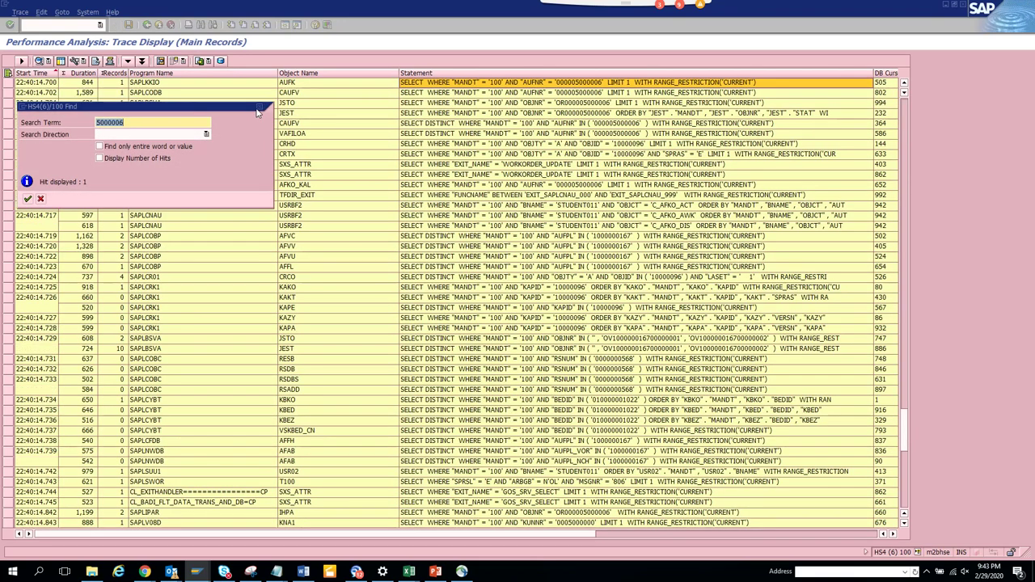
pyautogui.click(261, 112)
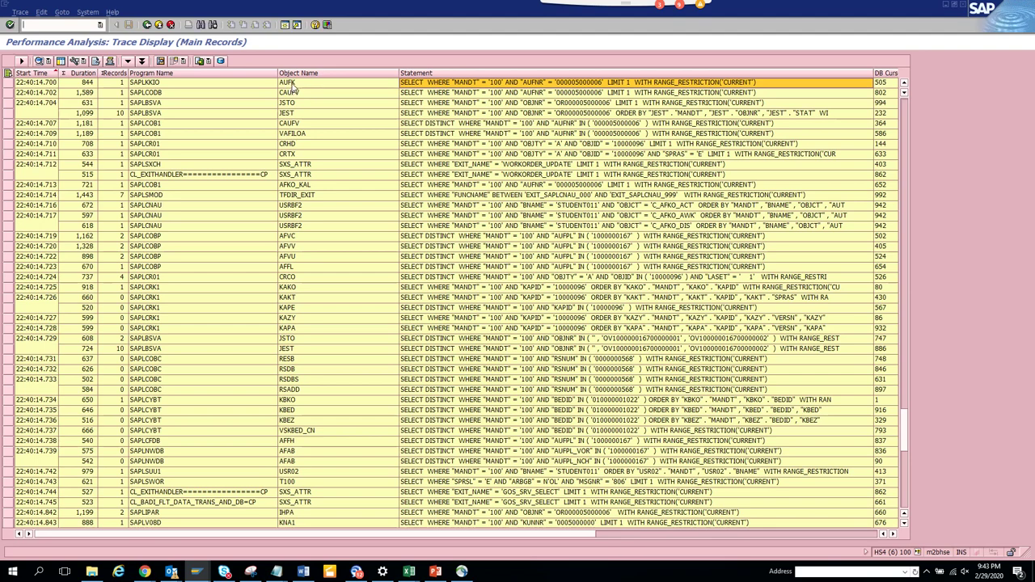
pyautogui.click(294, 86)
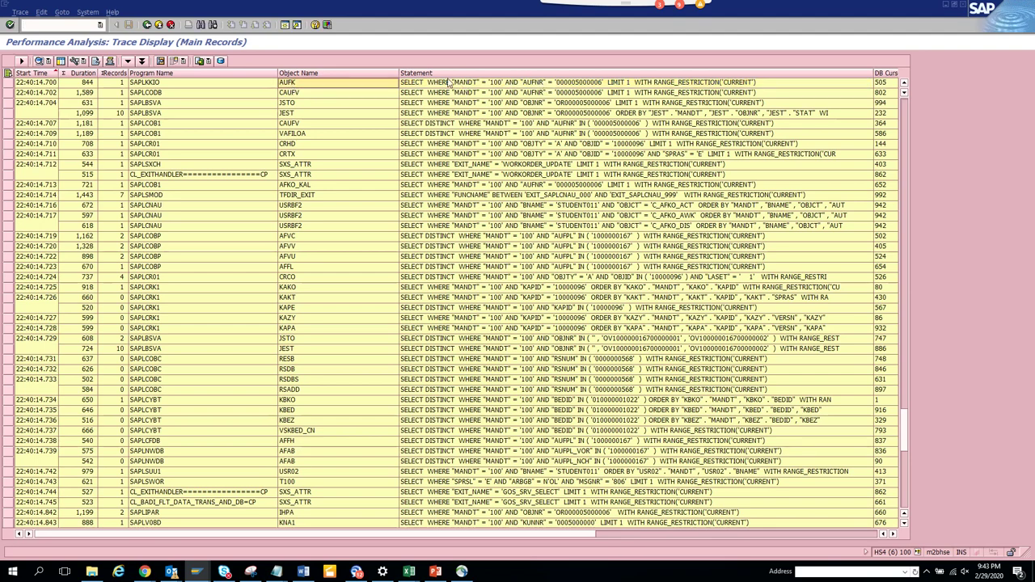
pyautogui.click(206, 576)
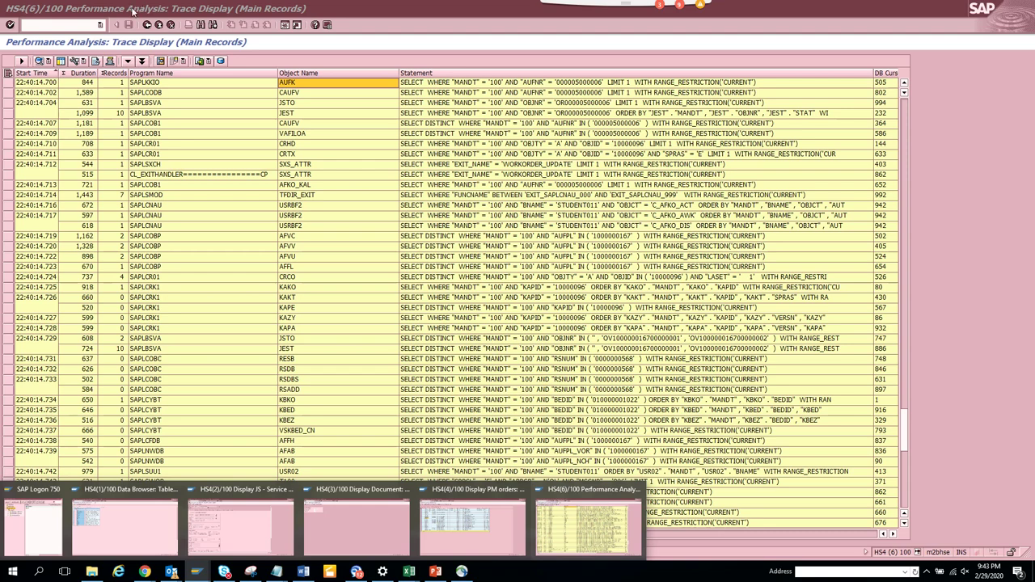
# Step: Go back to the main ST05 screen and reactivate the SQL trace
pyautogui.click(147, 24)
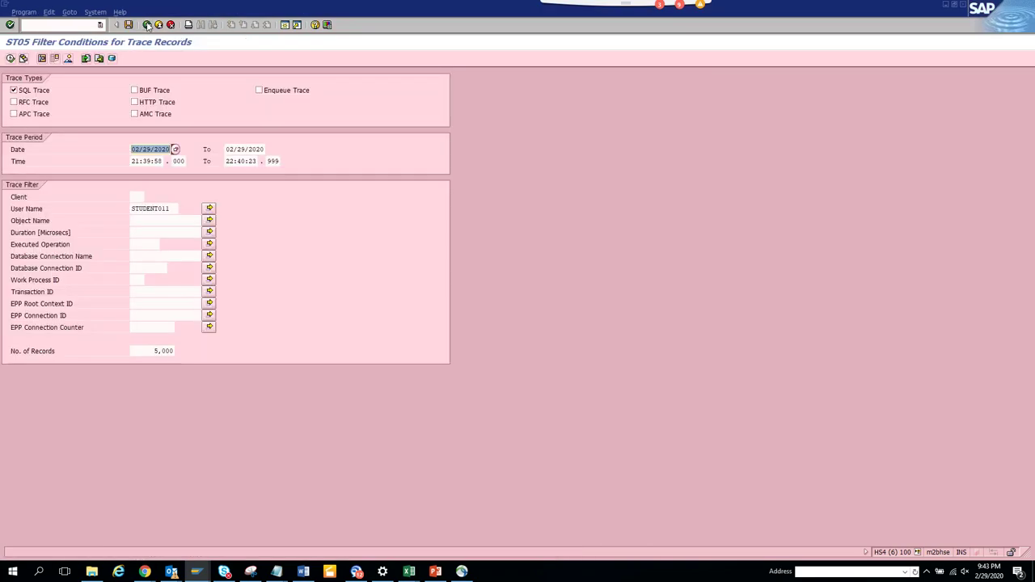
pyautogui.click(147, 24)
pyautogui.click(34, 60)
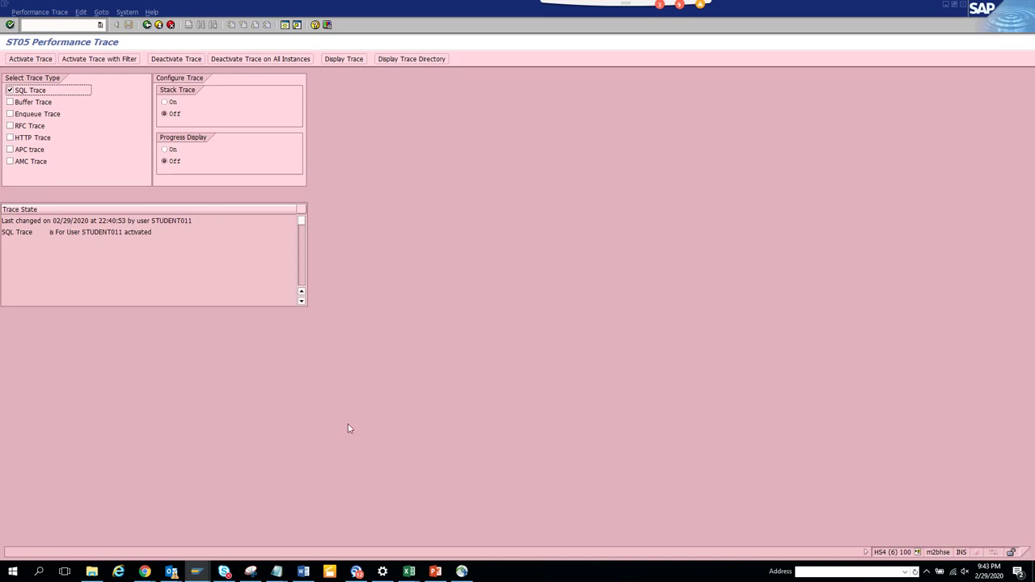
# Step: Display accounting document 100000002 in the FB03 session, then return to ST05
pyautogui.hotkey('alt', 'Tab')
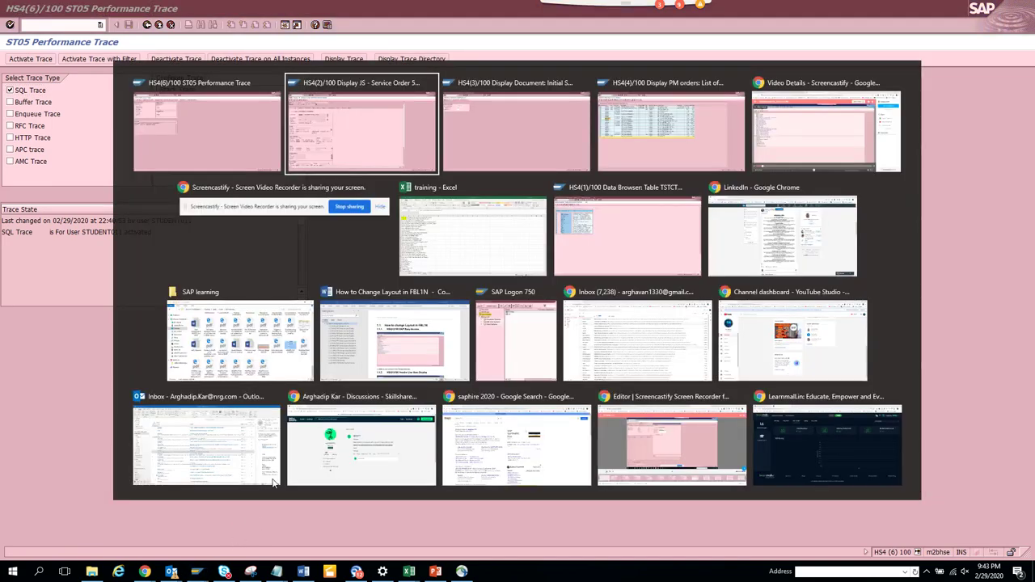
pyautogui.hotkey('alt', 'Tab')
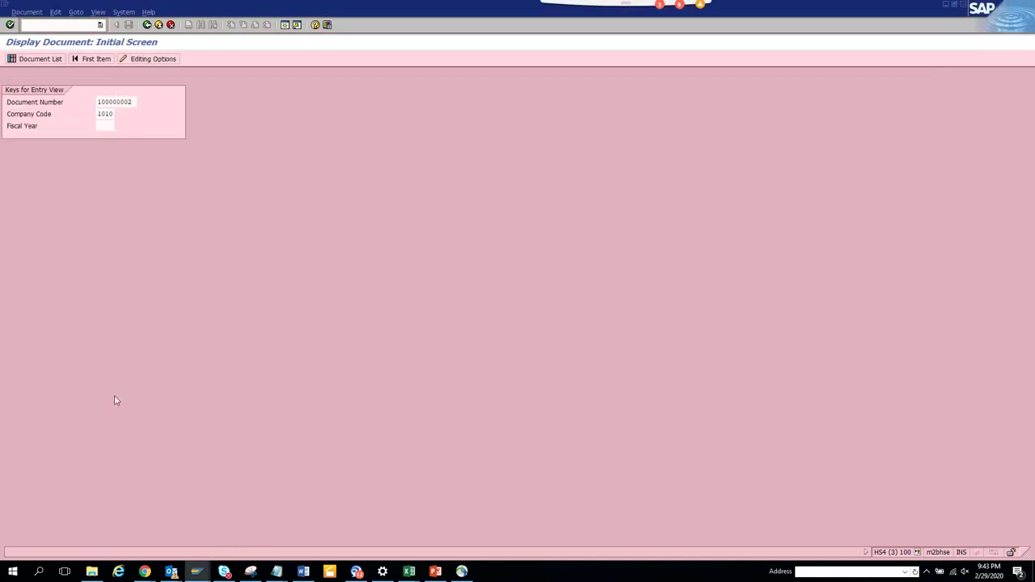
pyautogui.click(120, 101)
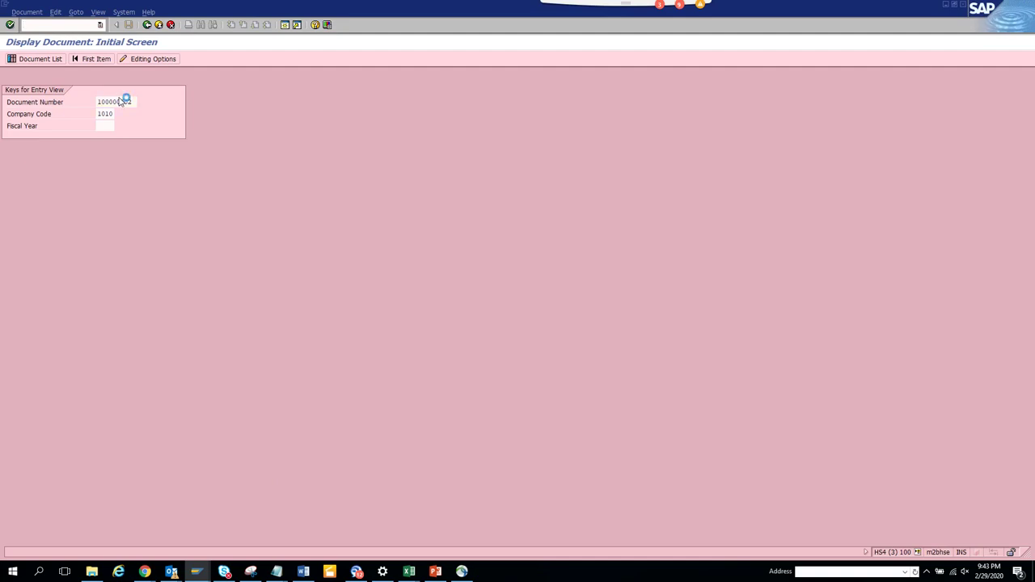
pyautogui.press('Return')
pyautogui.hotkey('alt', 'Tab')
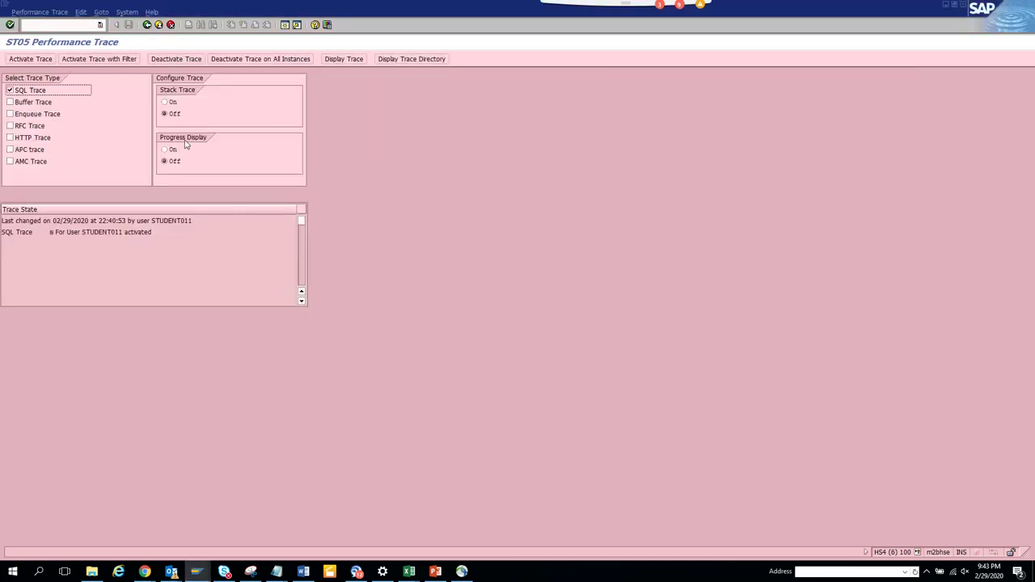
# Step: Stop the trace, list new records, and find document 100000002's BKPF read
pyautogui.click(179, 62)
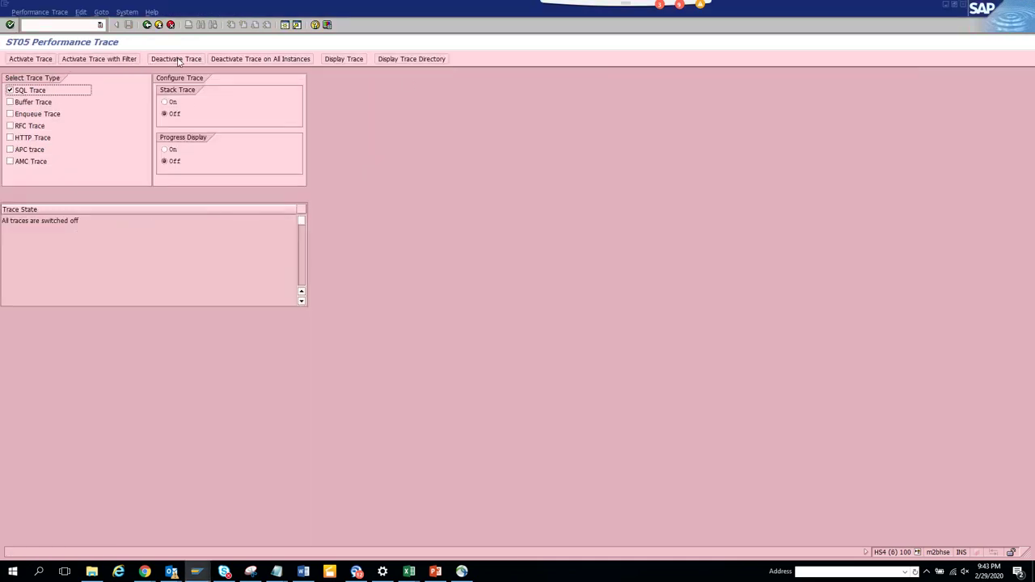
pyautogui.click(343, 59)
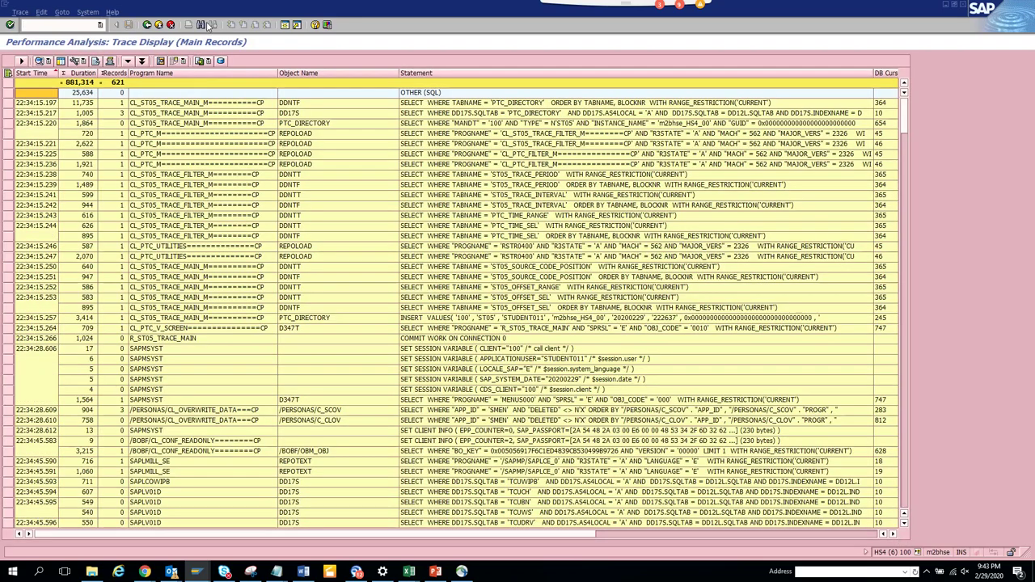
pyautogui.click(207, 26)
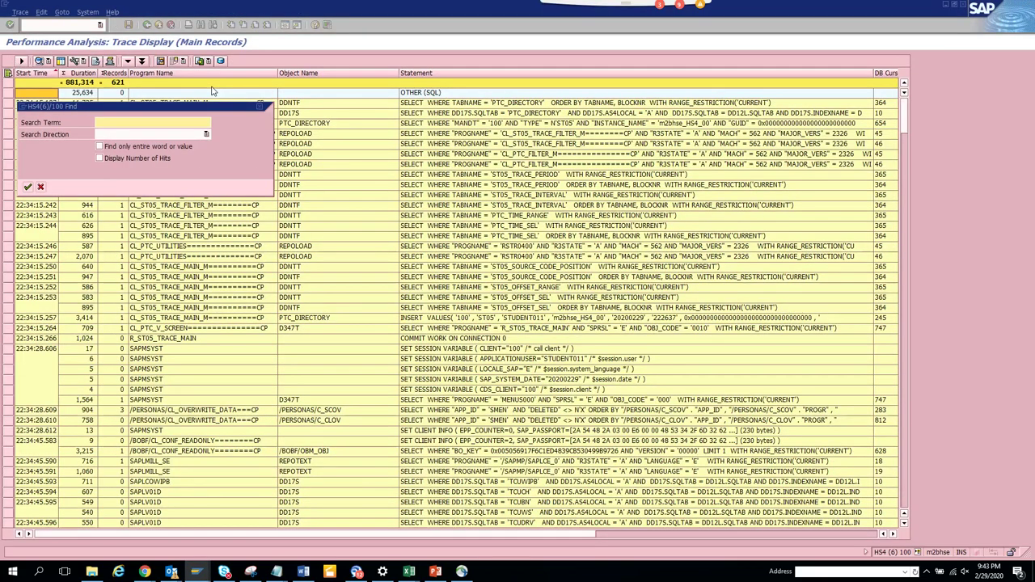
pyautogui.write('100000002')
pyautogui.press('Return')
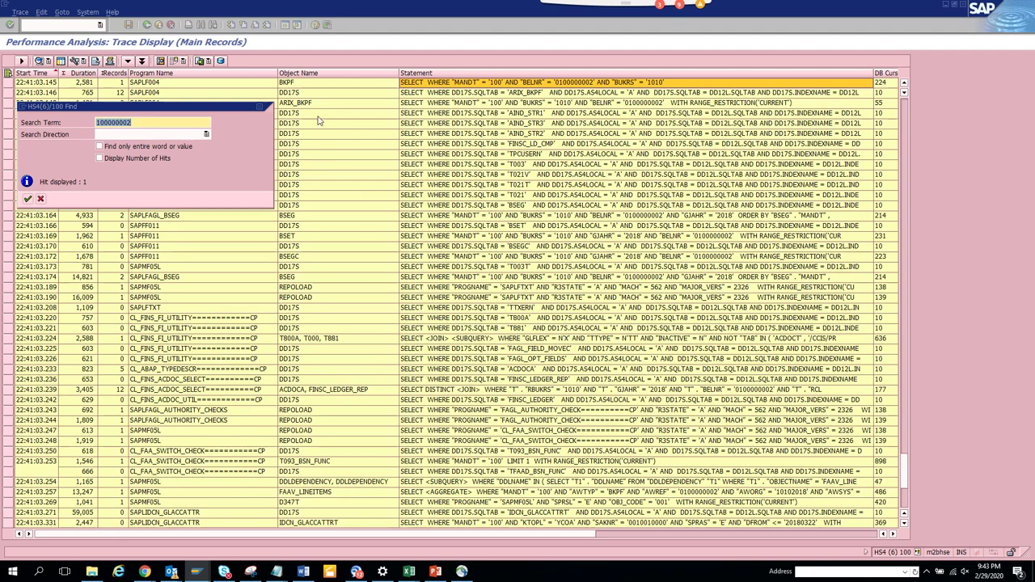
pyautogui.moveTo(198, 109); pyautogui.dragTo(575, 125)
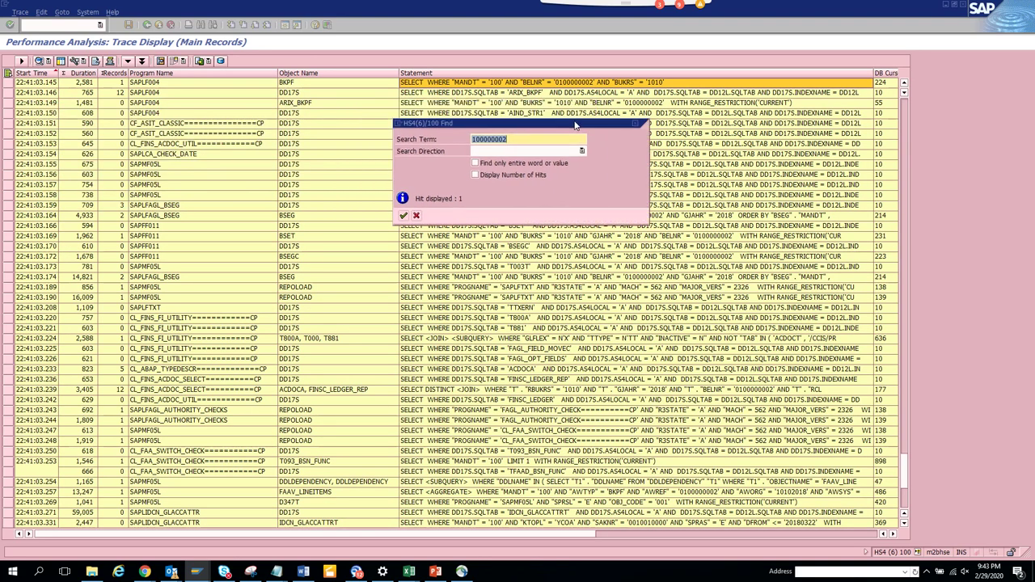
pyautogui.click(416, 215)
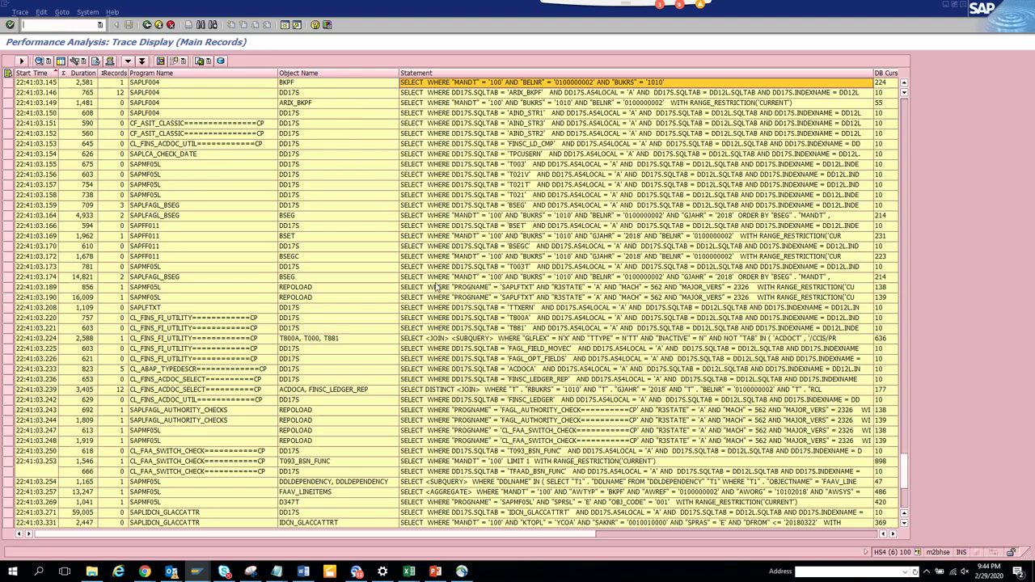